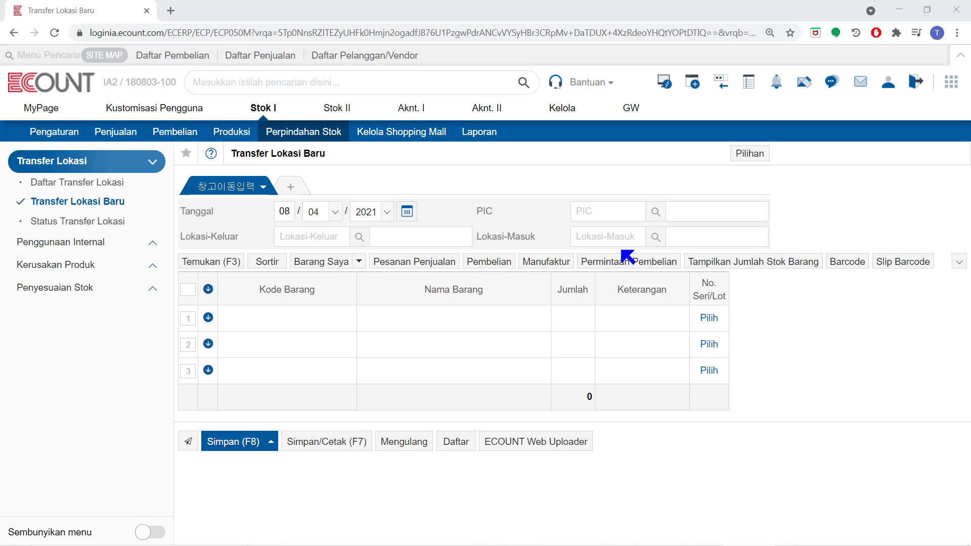
Open the ECOUNT Web Uploader for location transfers, examine its input columns, and close it.
{"action": "left_click", "coordinate": [555, 449]}
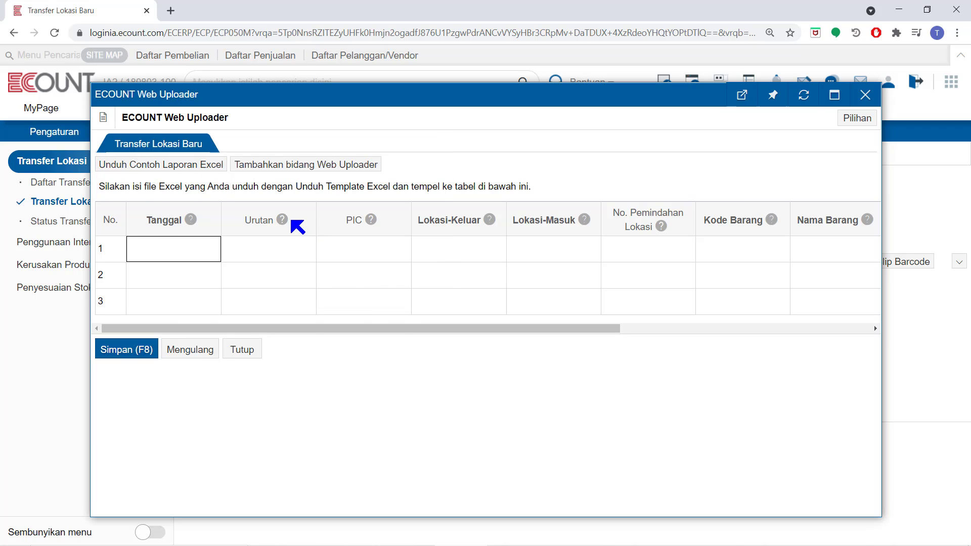
{"action": "mouse_move", "coordinate": [371, 225]}
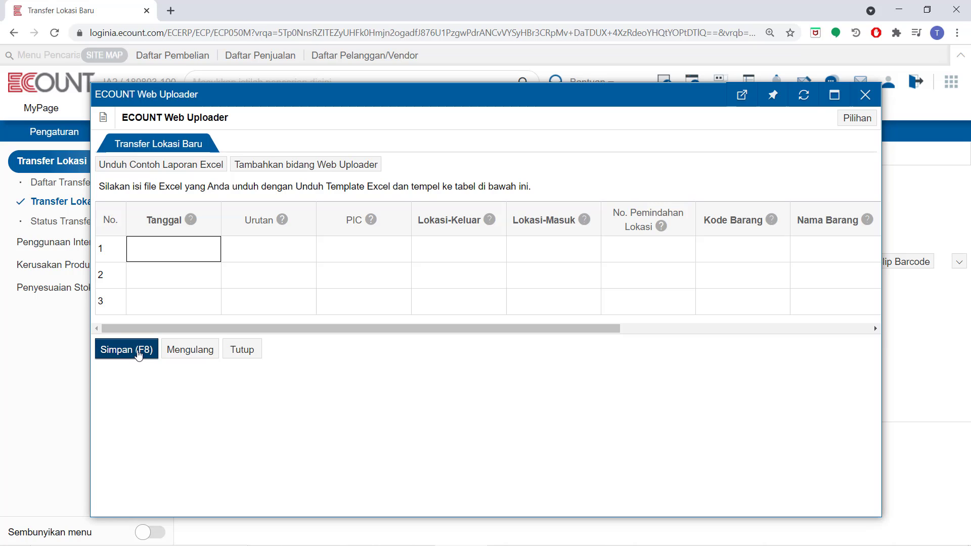
{"action": "left_click", "coordinate": [247, 355]}
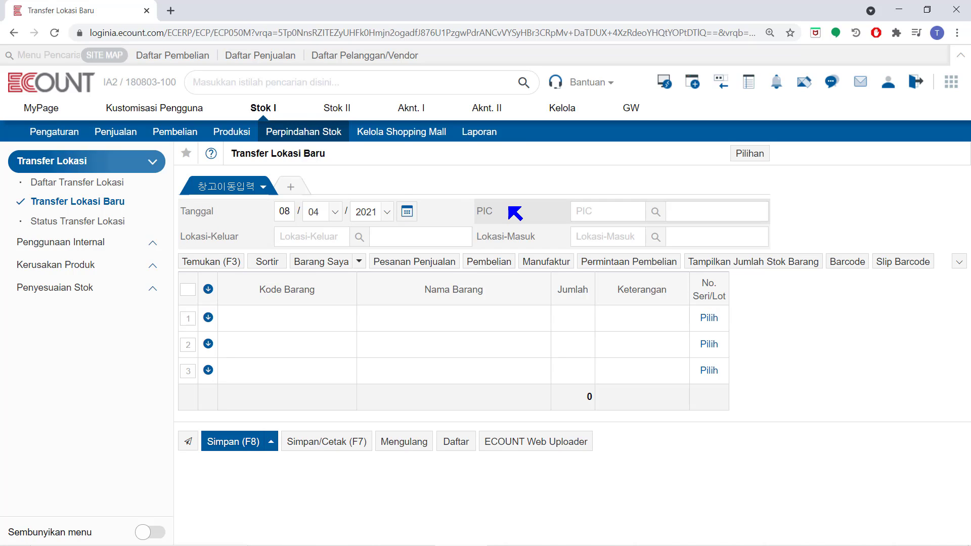
Fill in the transfer's PIC field by looking up the person in charge by name.
{"action": "left_click", "coordinate": [607, 207]}
{"action": "type", "text": "lil"}
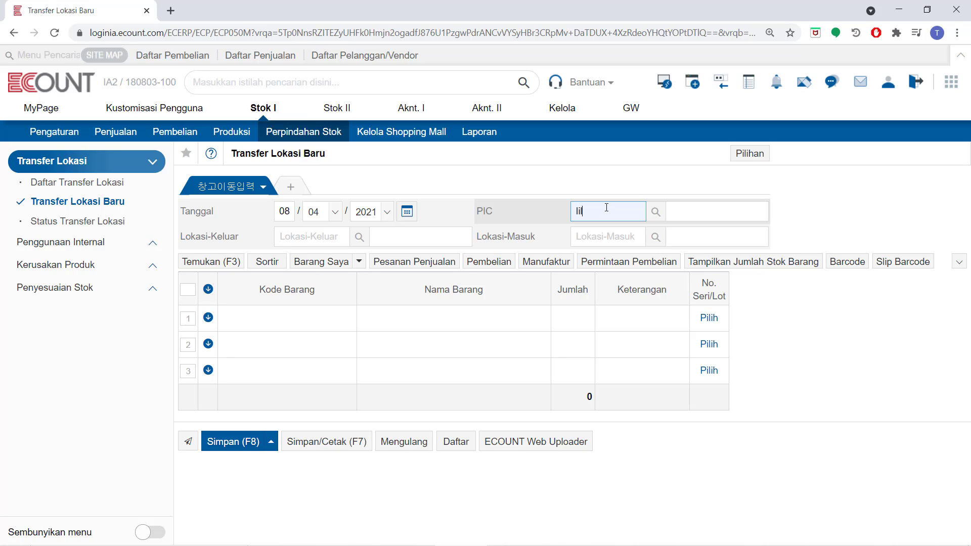
{"action": "key", "text": "Return"}
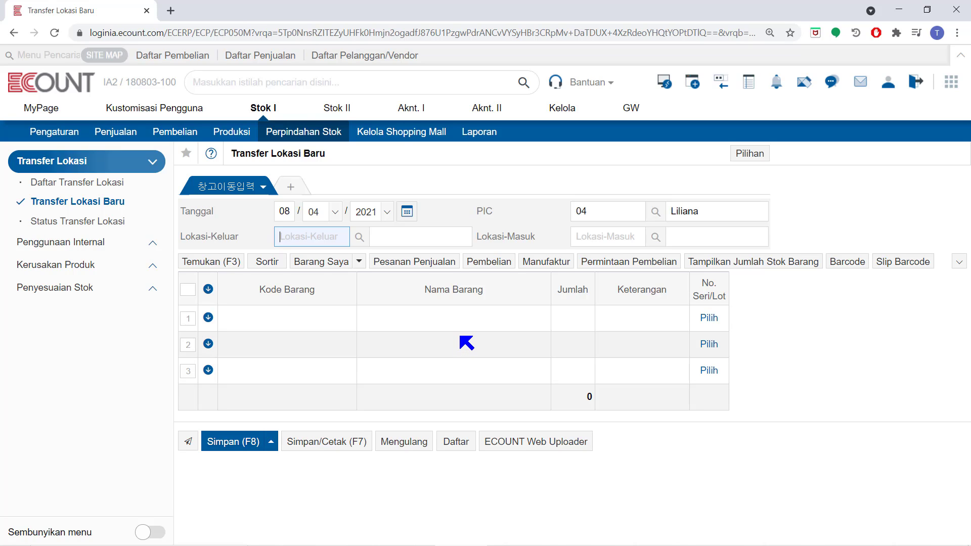
Load the Sky High Corporate sales order dated 29/03/2021 into the transfer, and reset the form.
{"action": "left_click", "coordinate": [440, 261]}
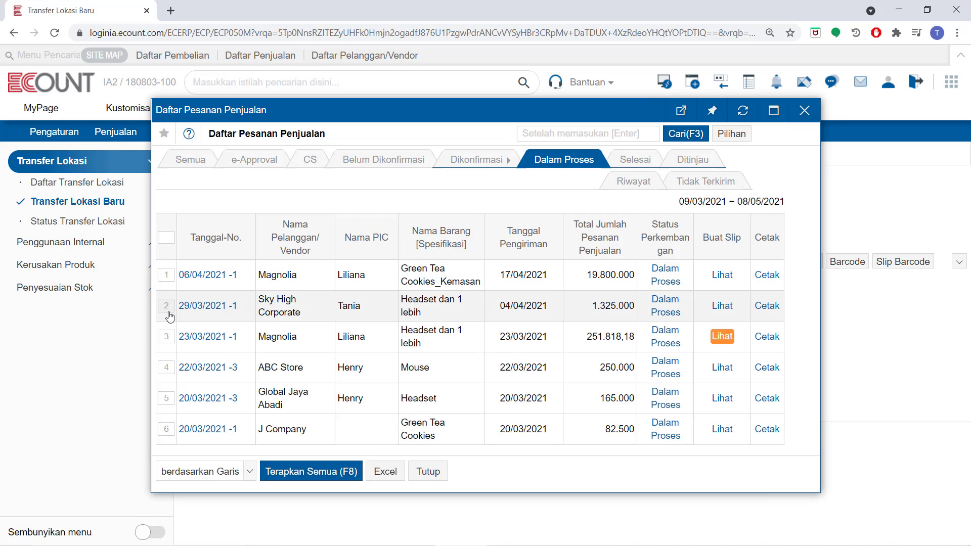
{"action": "left_click", "coordinate": [167, 307]}
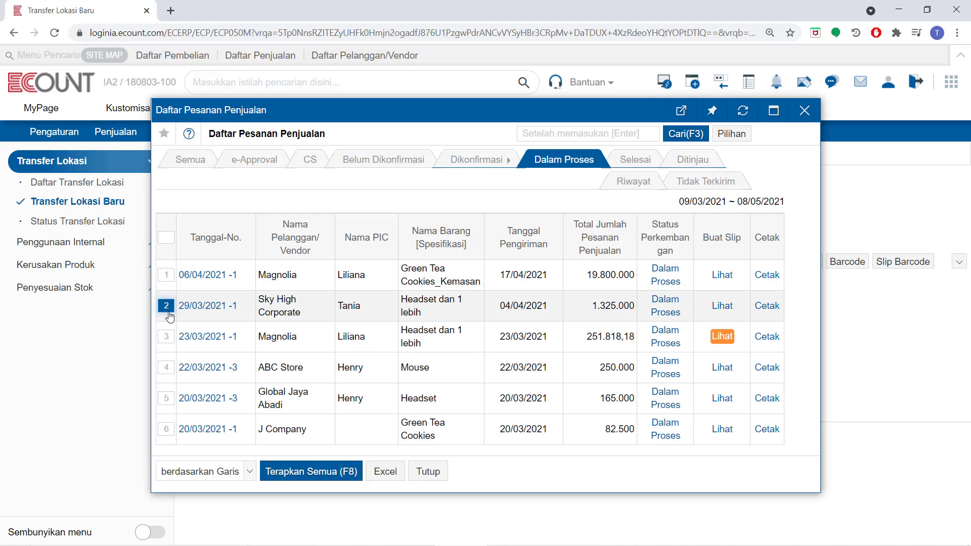
{"action": "left_click", "coordinate": [312, 471]}
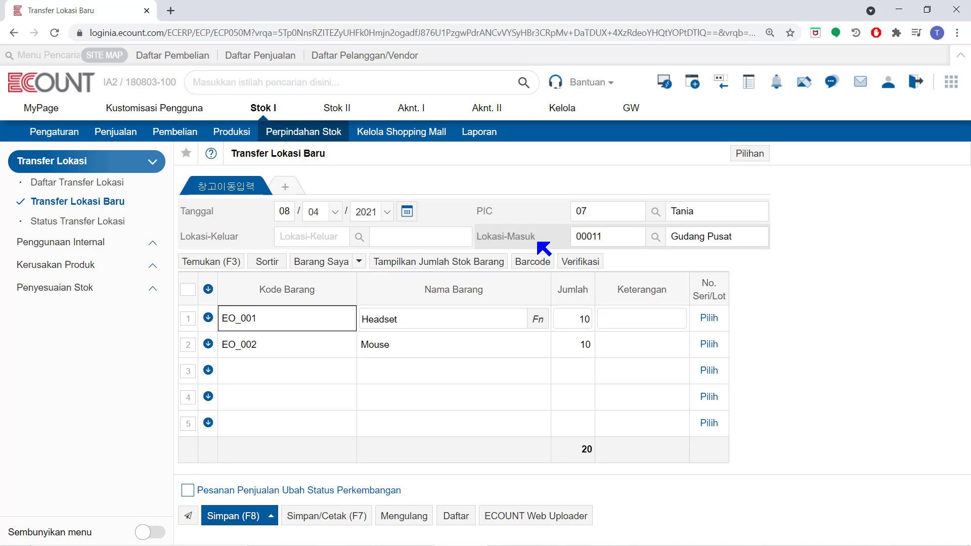
{"action": "left_click", "coordinate": [423, 518]}
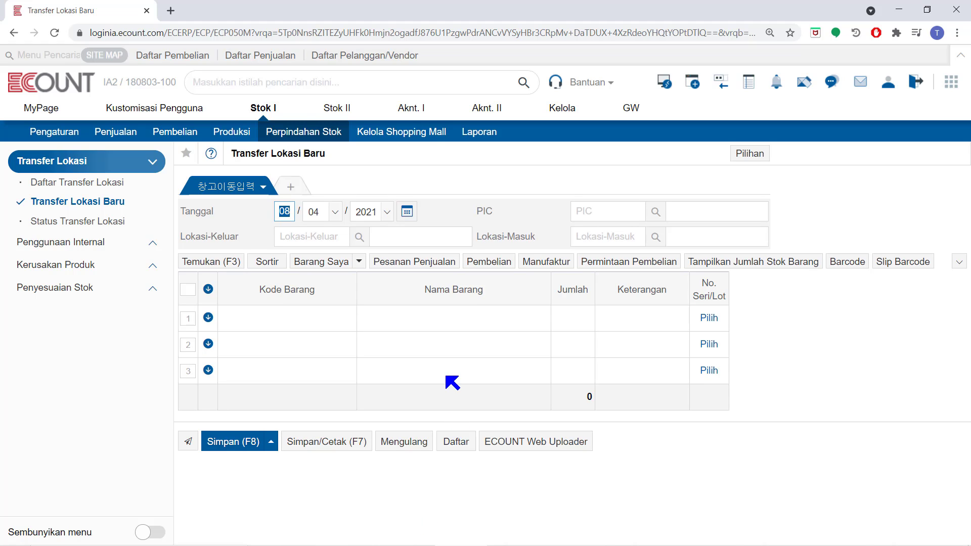
Load the second listed purchase, from Star Light dated 30/03/2021, into the transfer.
{"action": "left_click", "coordinate": [490, 261]}
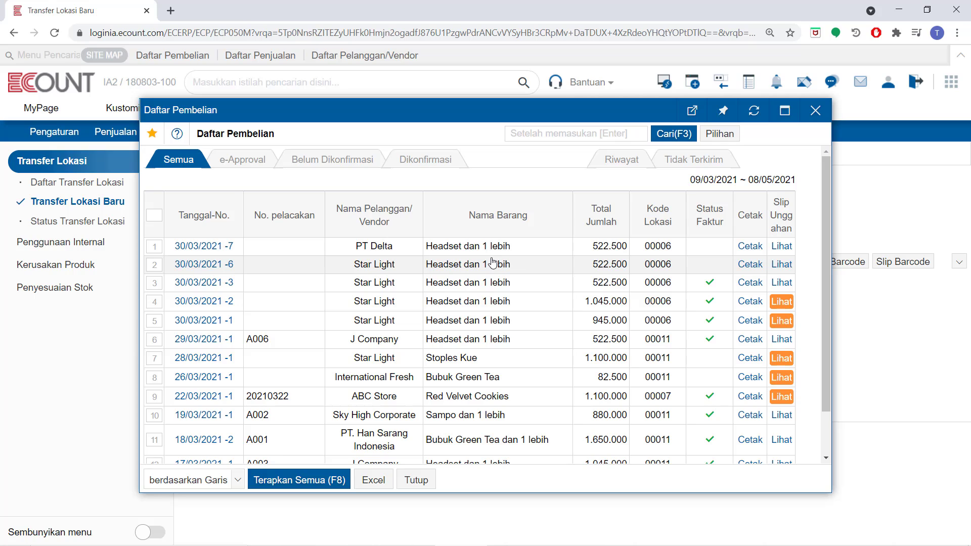
{"action": "left_click", "coordinate": [154, 264]}
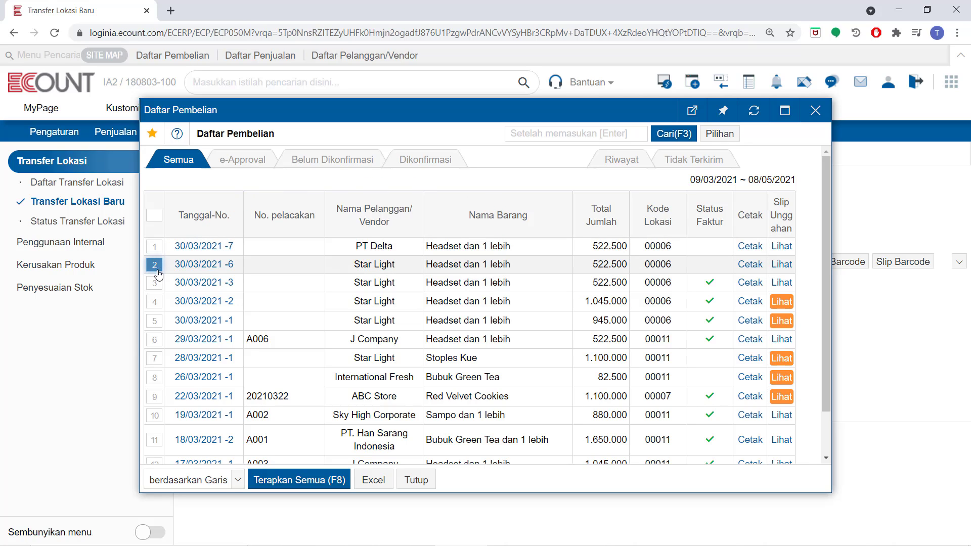
{"action": "left_click", "coordinate": [299, 479]}
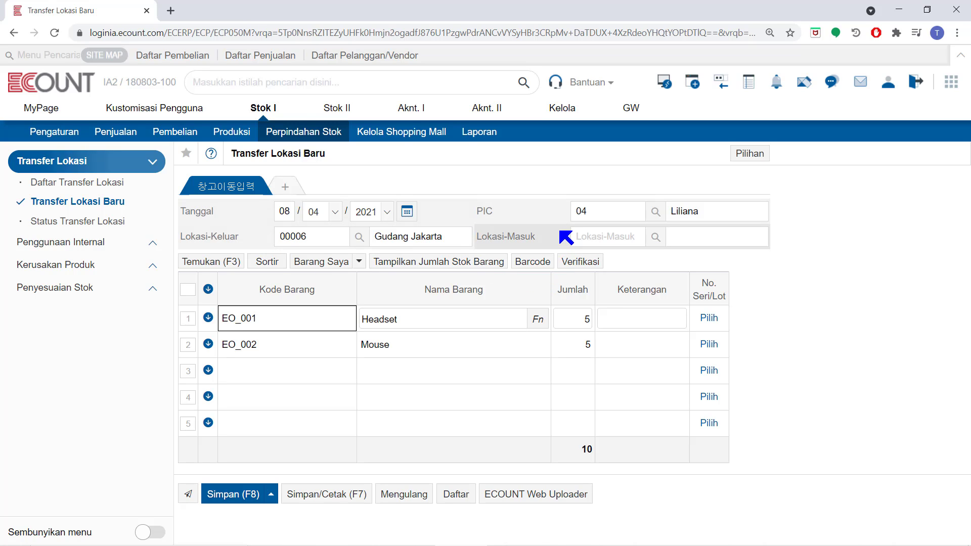
Set the incoming location to Gudang Bandung (00007) for the loaded purchase, and reset the form.
{"action": "left_click", "coordinate": [587, 236]}
{"action": "type", "text": "00007"}
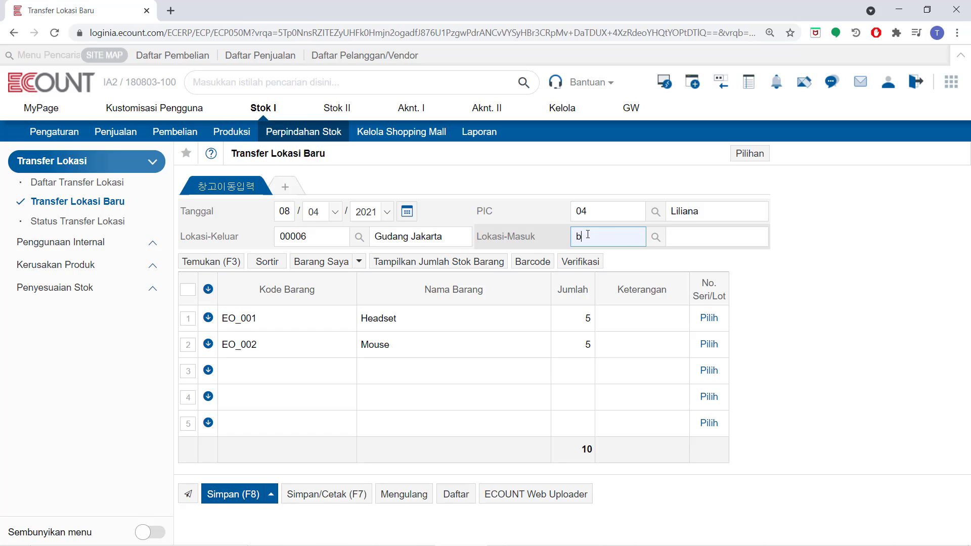
{"action": "key", "text": "Return"}
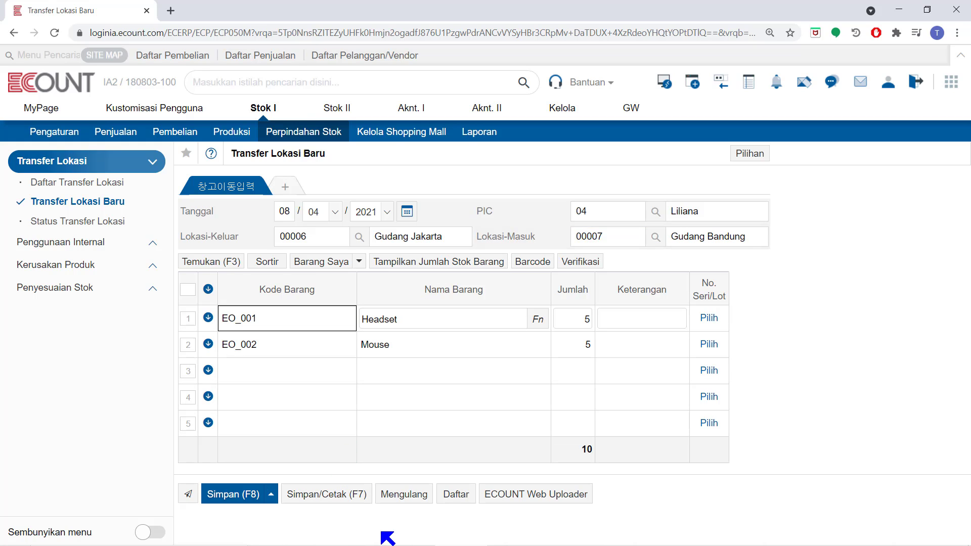
{"action": "left_click", "coordinate": [414, 500]}
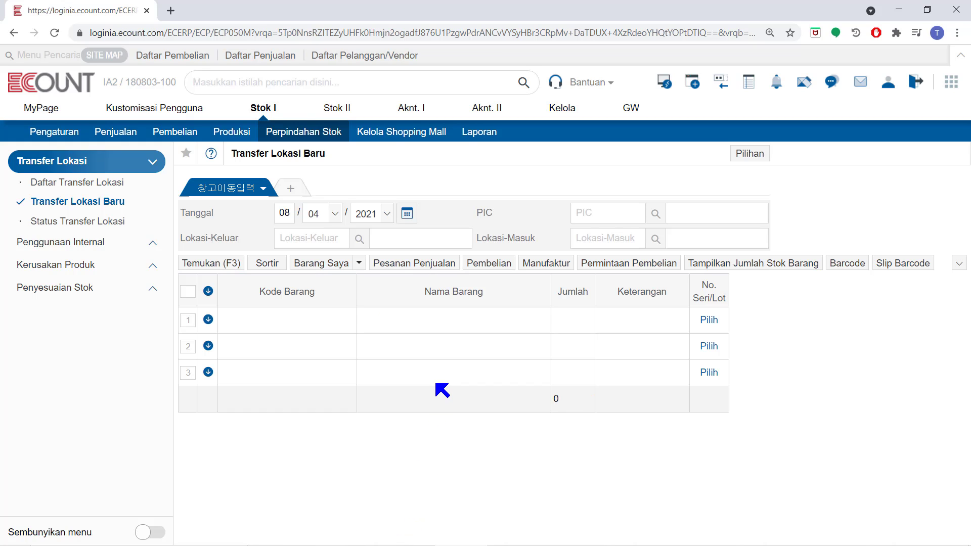
Load the Green Tea Cookies production receipt dated 03/04/2021 into the transfer.
{"action": "left_click", "coordinate": [571, 263]}
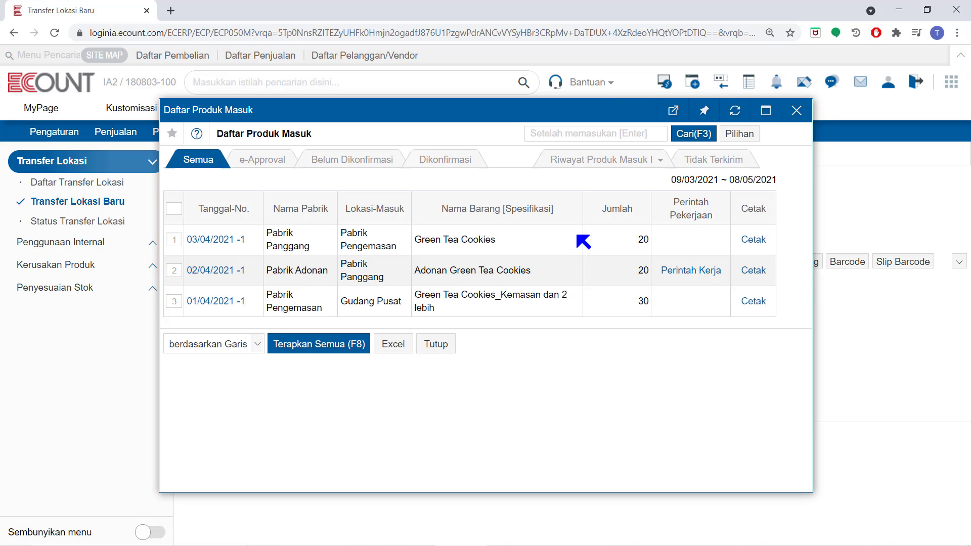
{"action": "left_click", "coordinate": [174, 239]}
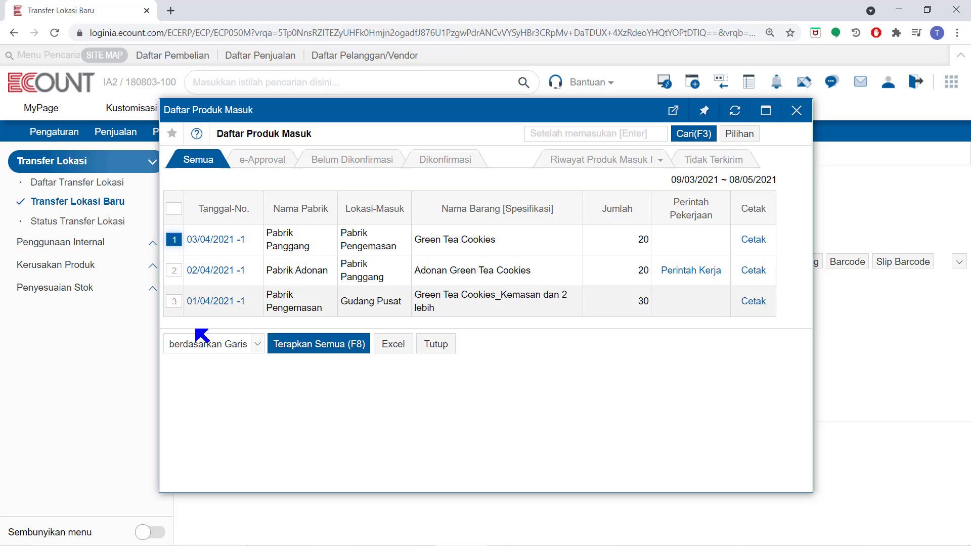
{"action": "left_click", "coordinate": [329, 344]}
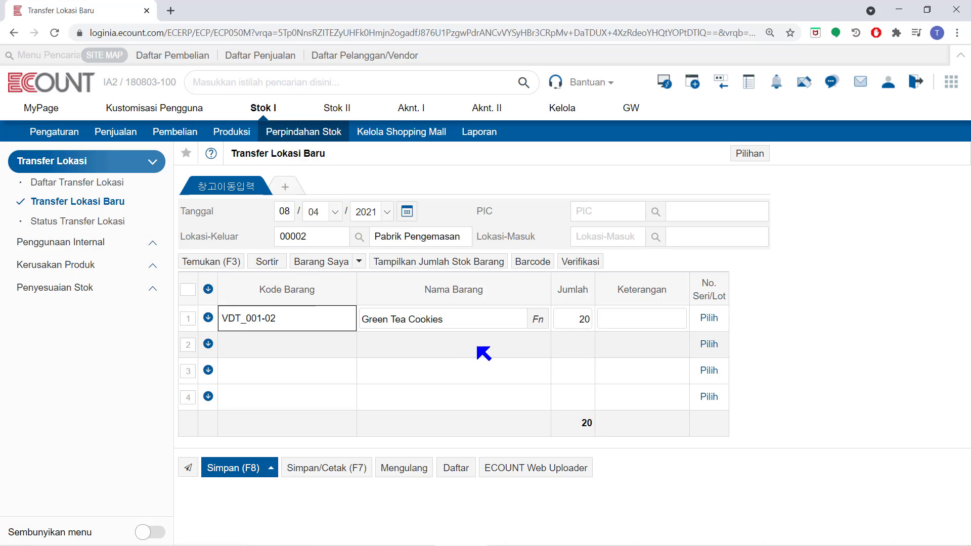
Set the incoming location to Gudang Pusat (00011) for the Green Tea Cookies transfer, and reset the form.
{"action": "left_click", "coordinate": [620, 234]}
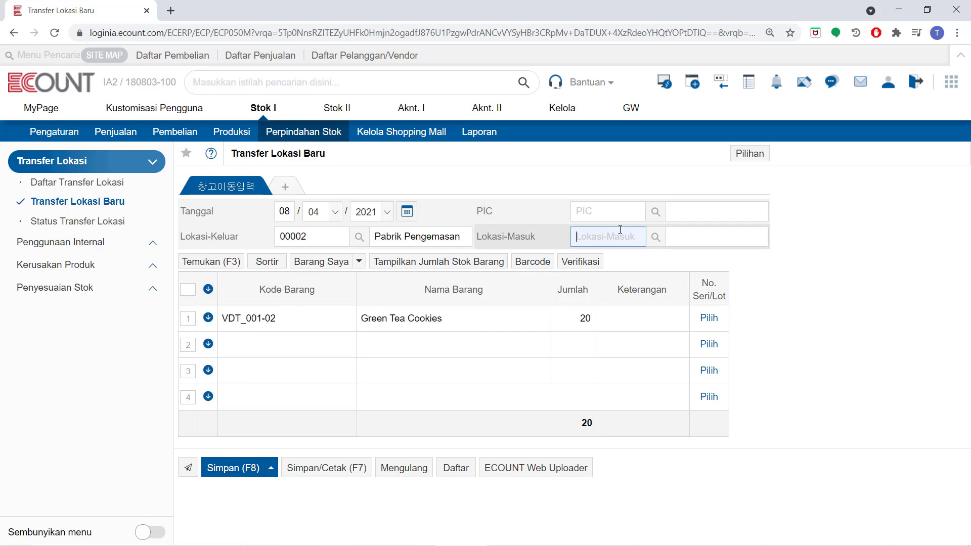
{"action": "type", "text": "pus"}
{"action": "key", "text": "Return"}
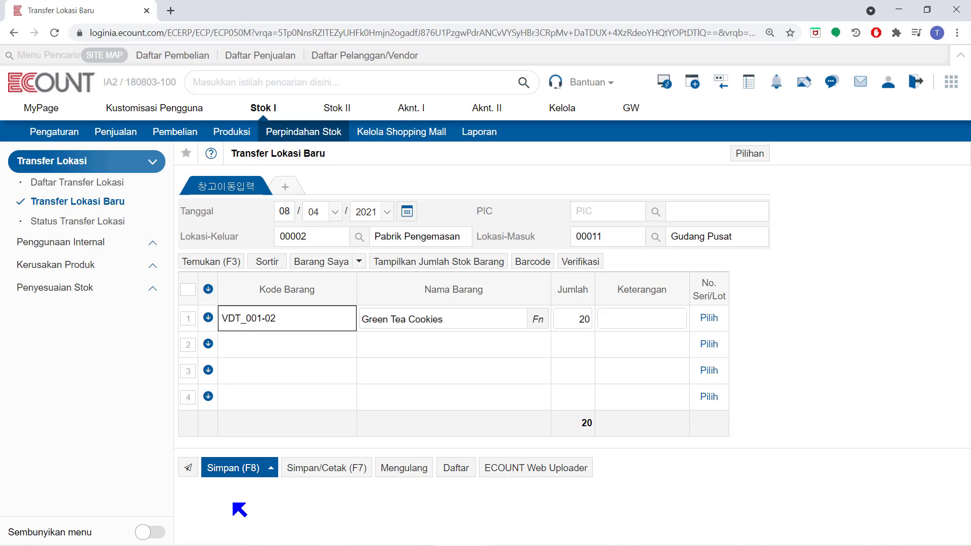
{"action": "left_click", "coordinate": [407, 468]}
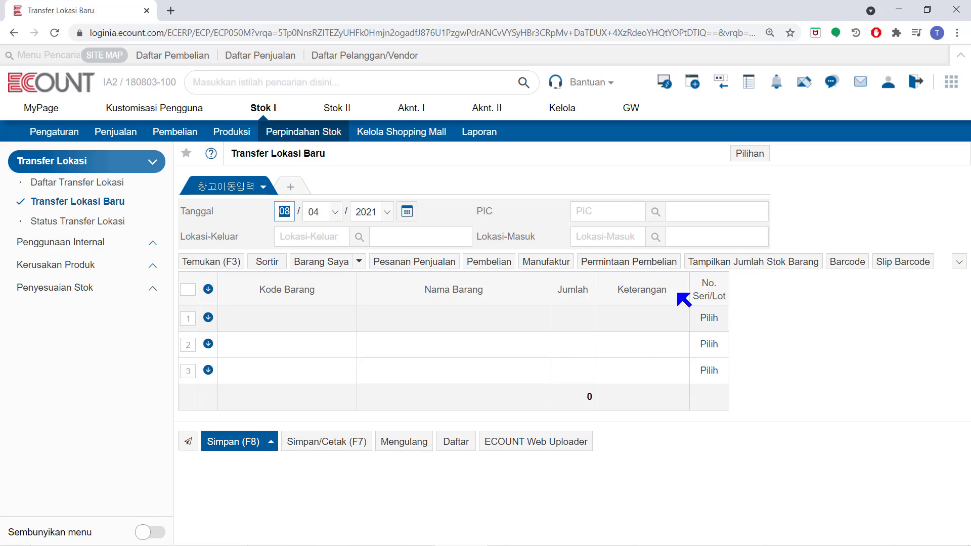
Load the J Company headset purchase request dated 24/03/2021 into the transfer.
{"action": "left_click", "coordinate": [669, 262]}
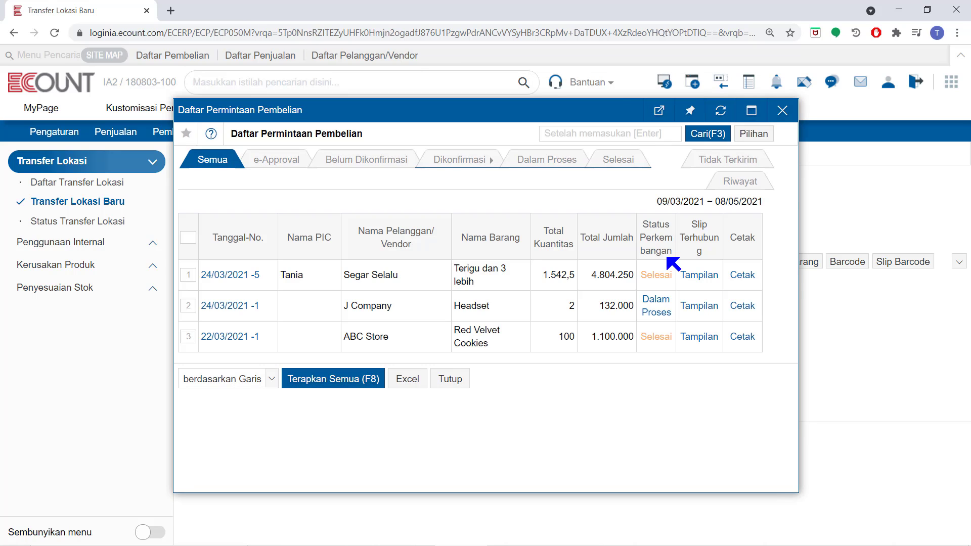
{"action": "left_click", "coordinate": [188, 306]}
{"action": "left_click", "coordinate": [331, 385]}
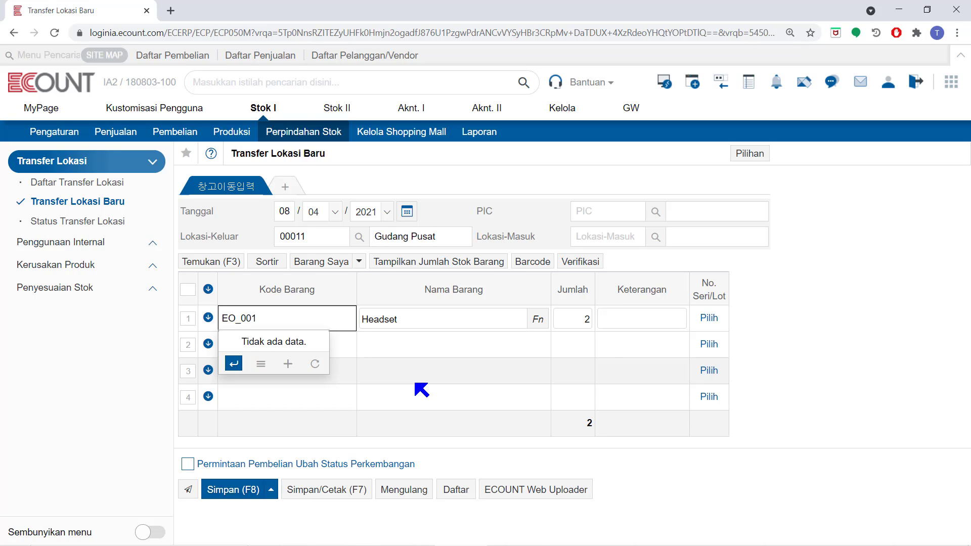
Set the headset transfer's incoming location to Gudang Bandung (00007).
{"action": "left_click", "coordinate": [613, 232]}
{"action": "type", "text": "b"}
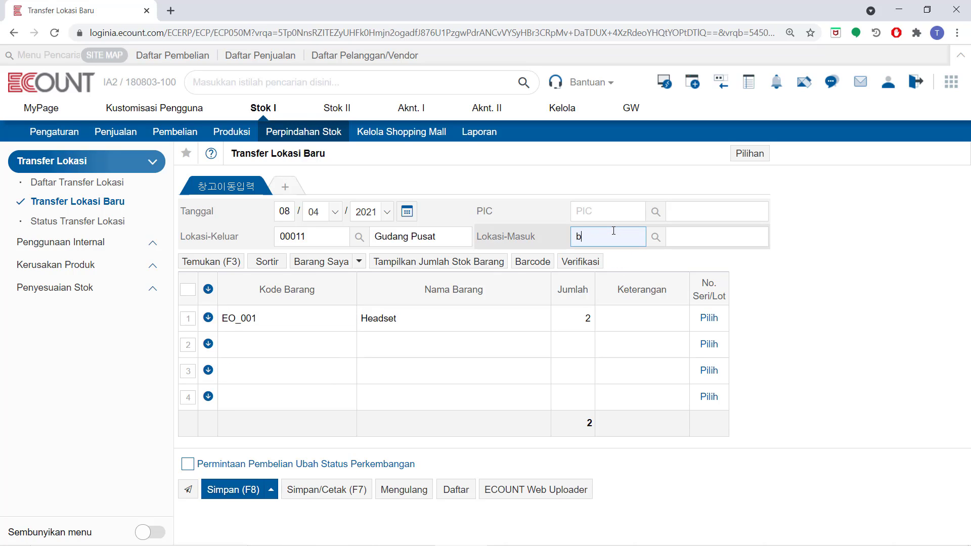
{"action": "type", "text": "an"}
{"action": "key", "text": "Return"}
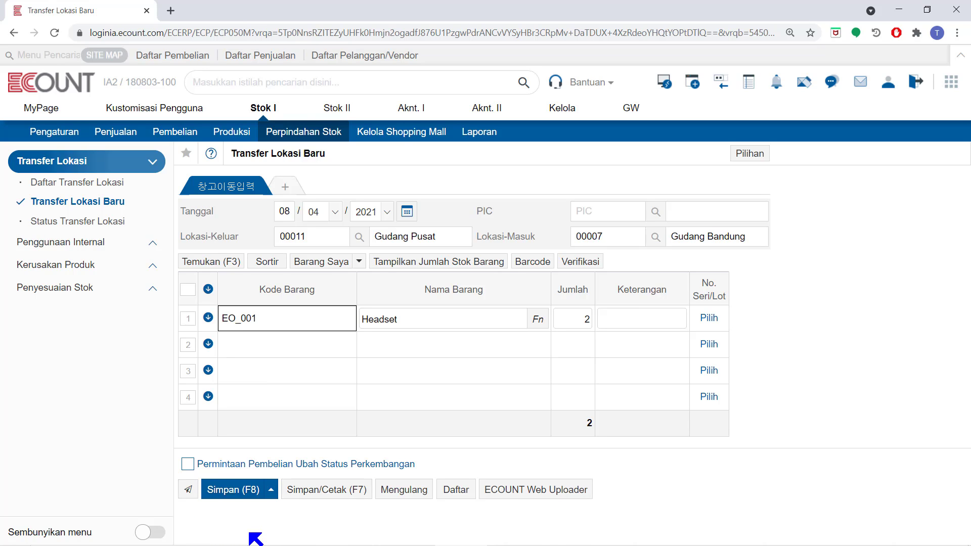
Add item VDT_005, Barang Paket (Sampo + Kondisioner), on the second line with quantity 5, and display the items' stock quantities.
{"action": "left_click", "coordinate": [300, 339]}
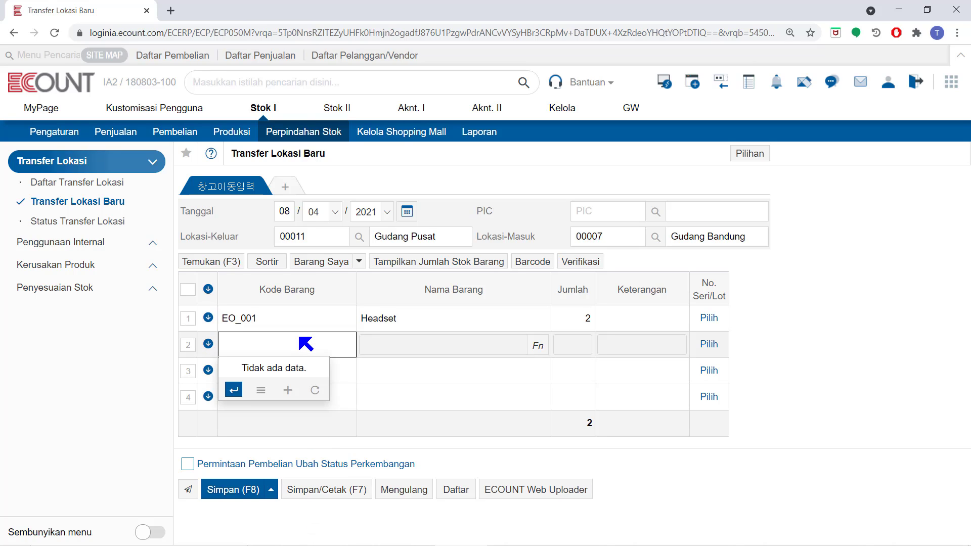
{"action": "type", "text": "pak"}
{"action": "key", "text": "Return"}
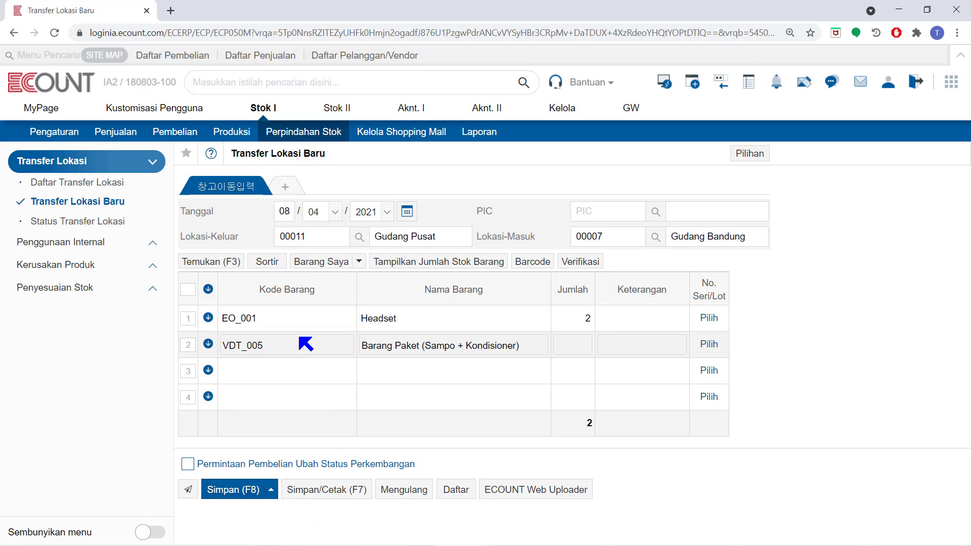
{"action": "left_click", "coordinate": [586, 348]}
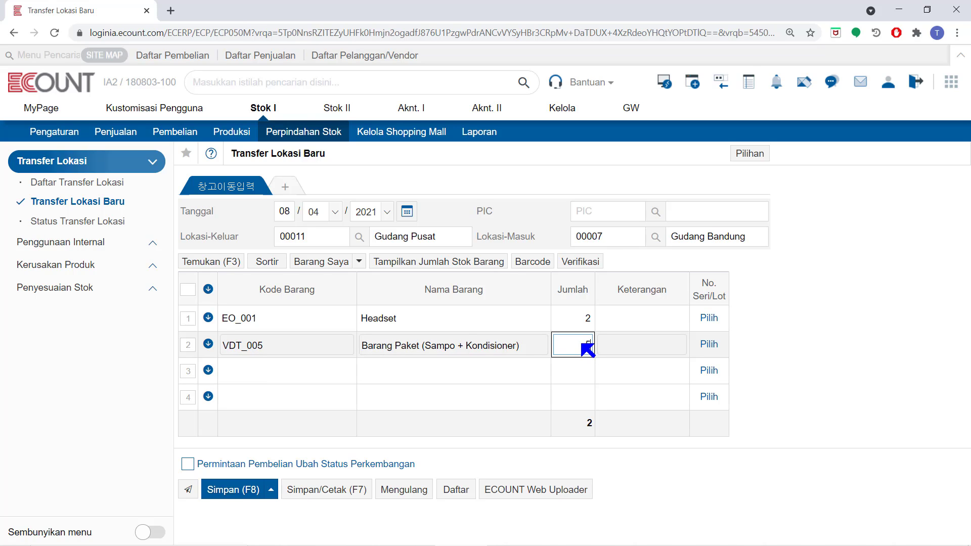
{"action": "type", "text": "5"}
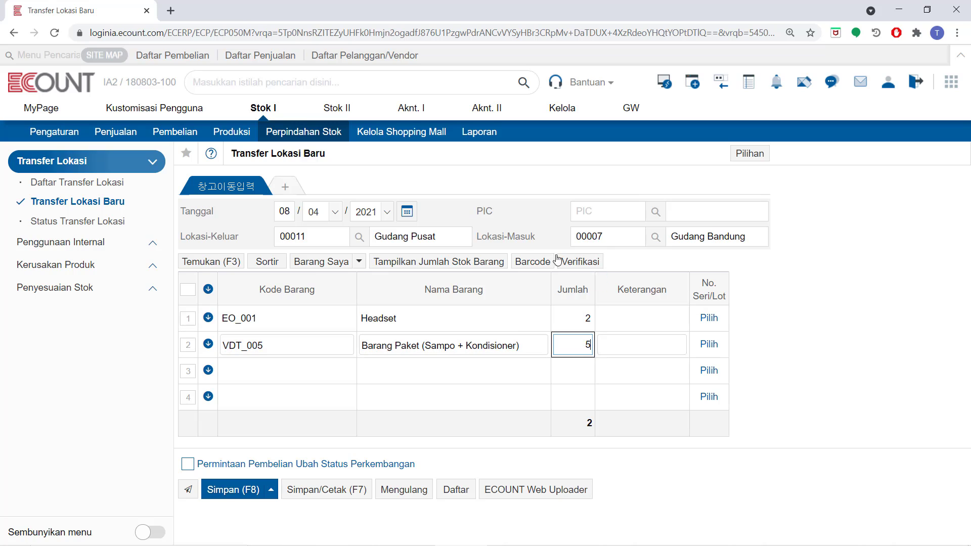
{"action": "left_click", "coordinate": [453, 260]}
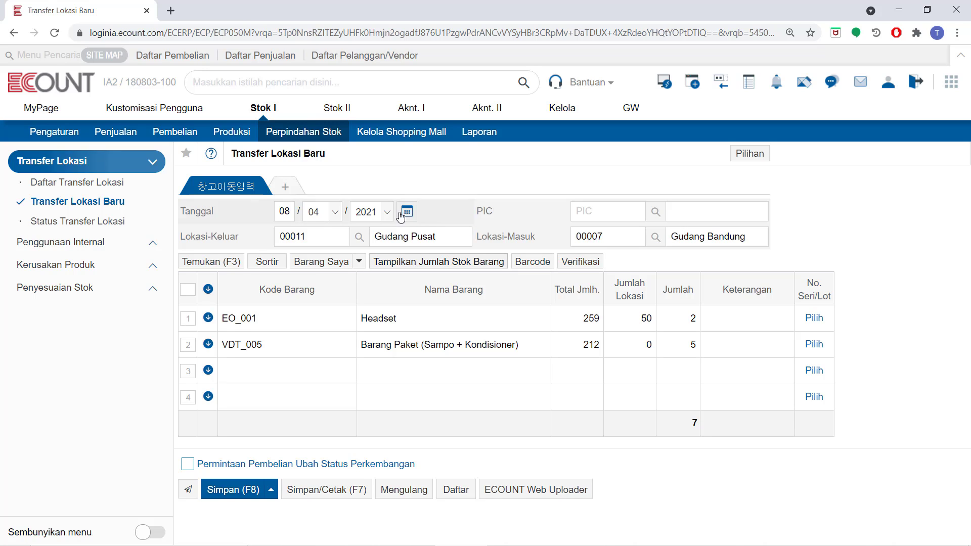
Open the standard location setting, select Masuk as the transfer location, and close it without saving.
{"action": "left_click", "coordinate": [762, 160]}
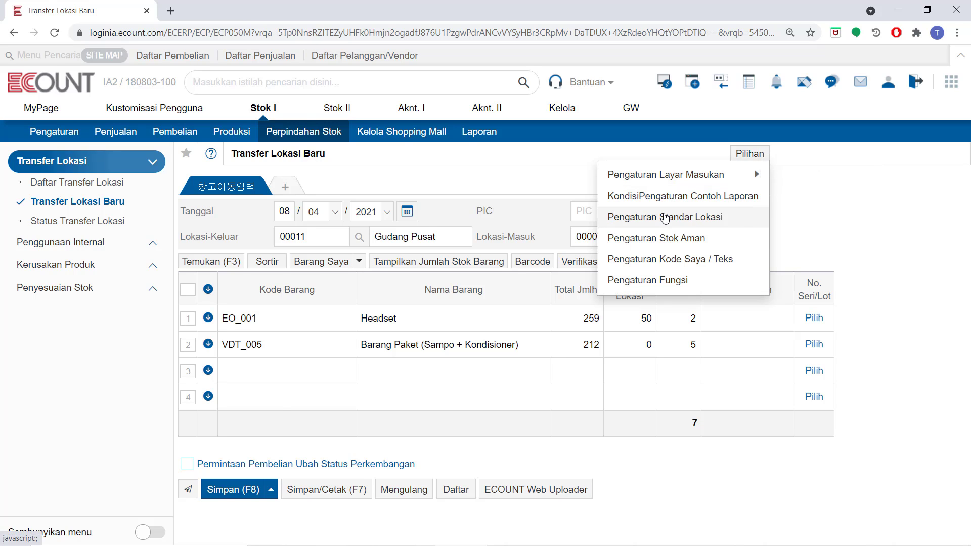
{"action": "left_click", "coordinate": [665, 217]}
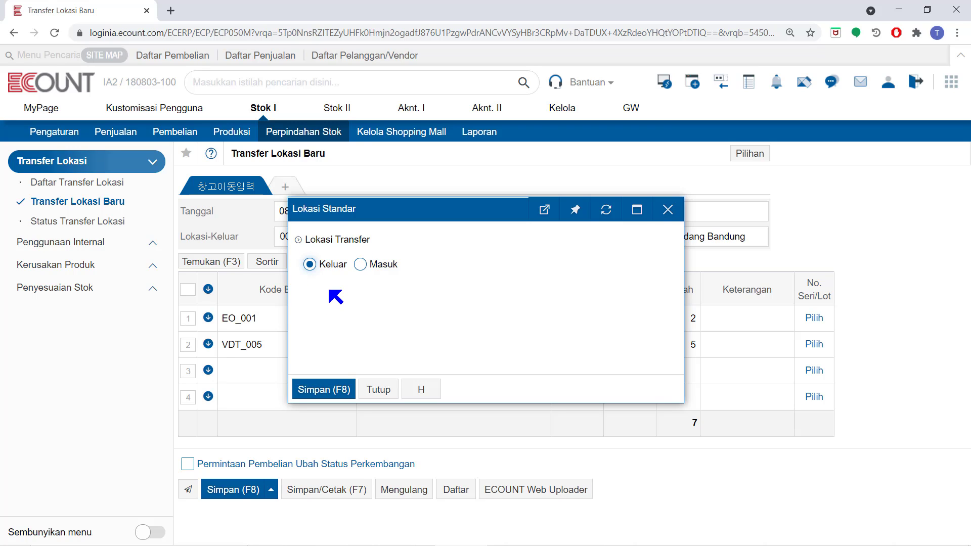
{"action": "left_click_drag", "start_coordinate": [433, 211], "coordinate": [433, 337]}
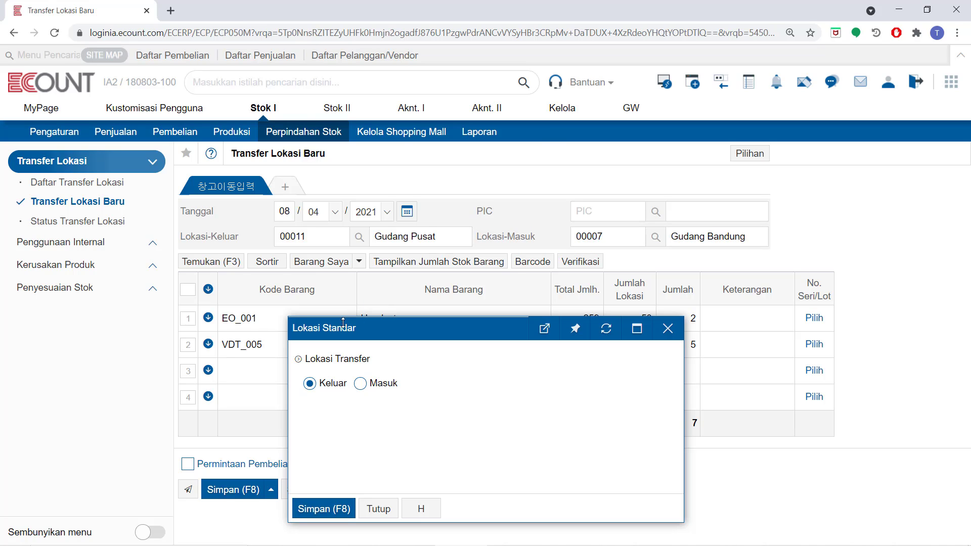
{"action": "left_click", "coordinate": [360, 385]}
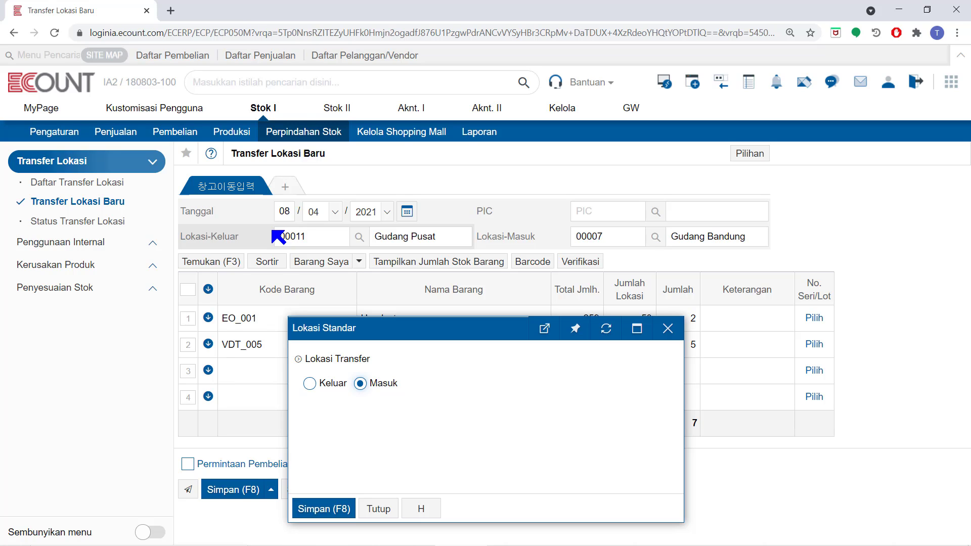
{"action": "left_click", "coordinate": [665, 331]}
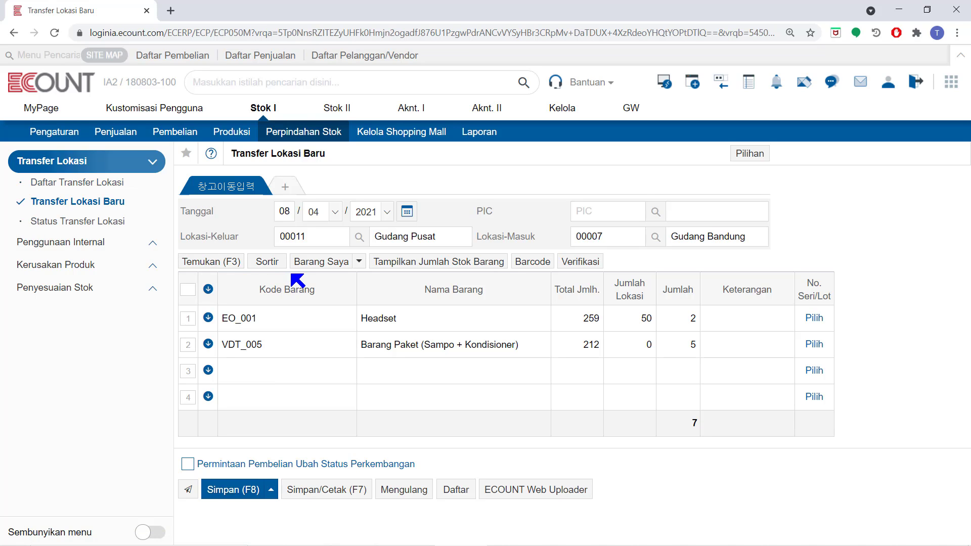
Add a Produk Masuk I slip to the location transfer and display its entry form.
{"action": "left_click", "coordinate": [295, 191]}
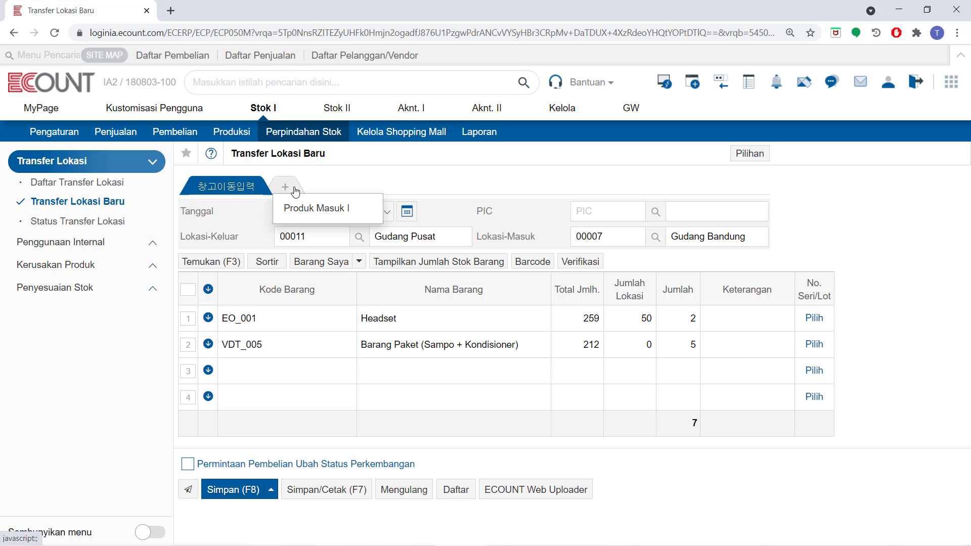
{"action": "mouse_move", "coordinate": [291, 190]}
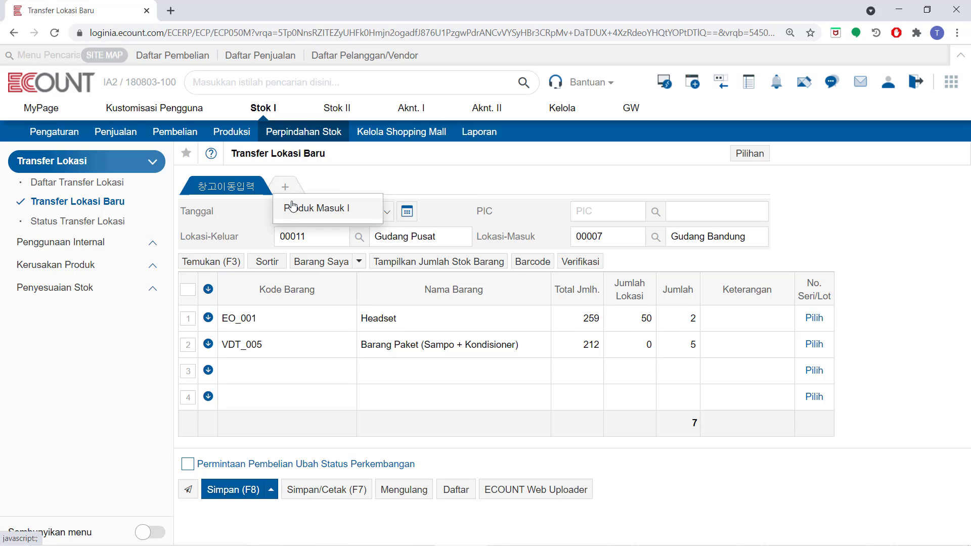
{"action": "left_click", "coordinate": [298, 208]}
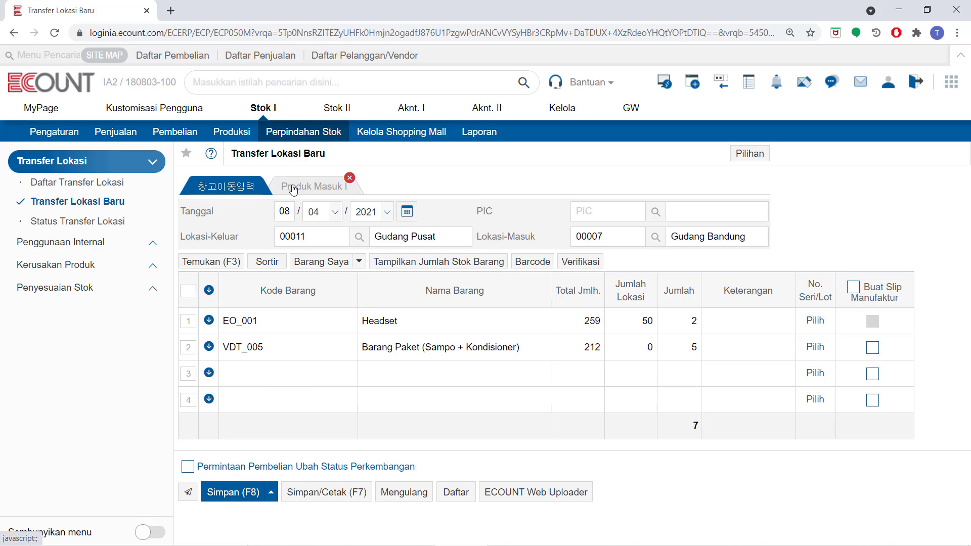
{"action": "left_click", "coordinate": [294, 189]}
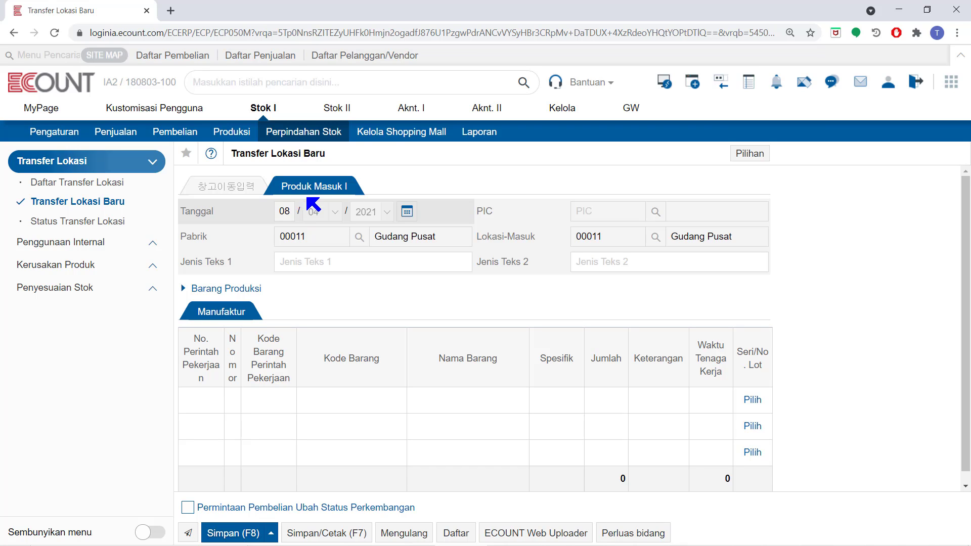
Mark item VDT_005 in the transfer for Buat Slip Manufaktur and check its line in the Produk Masuk I slip.
{"action": "left_click", "coordinate": [247, 188]}
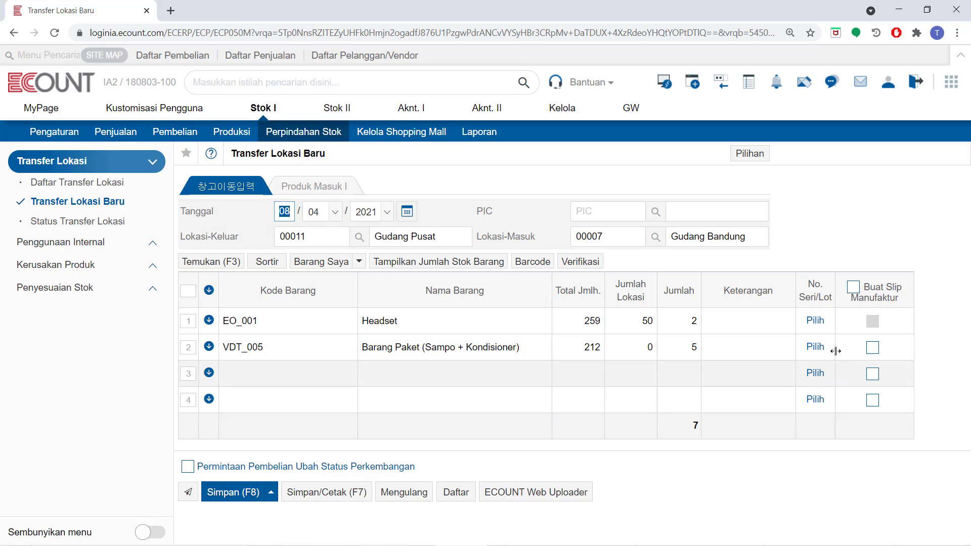
{"action": "left_click", "coordinate": [873, 347]}
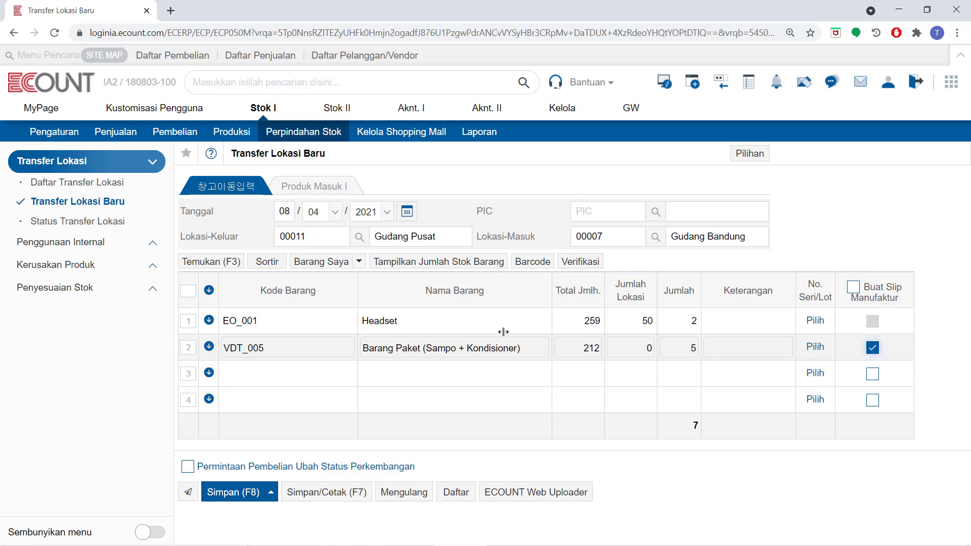
{"action": "left_click", "coordinate": [317, 189]}
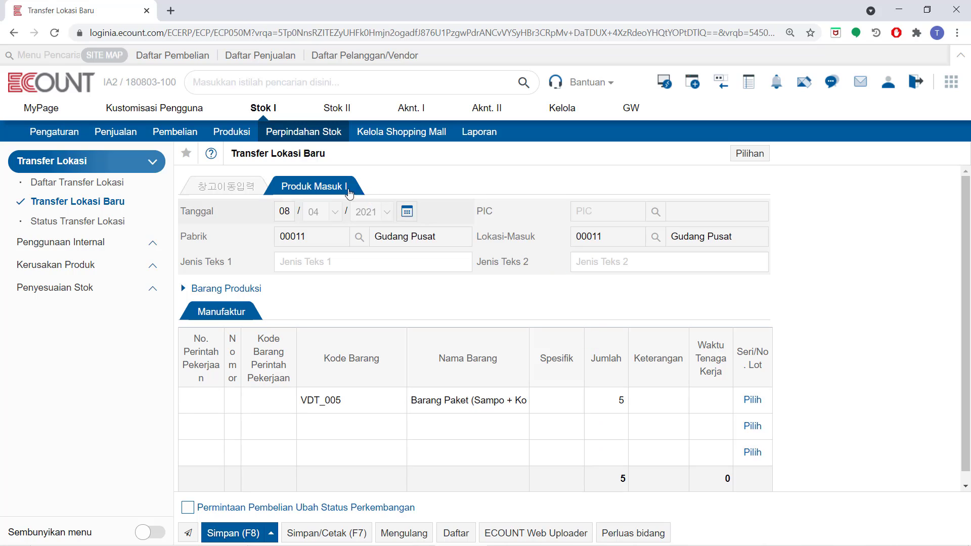
Return to the transfer entry and save it with its printable Inventory Movement slip displayed.
{"action": "left_click", "coordinate": [231, 189]}
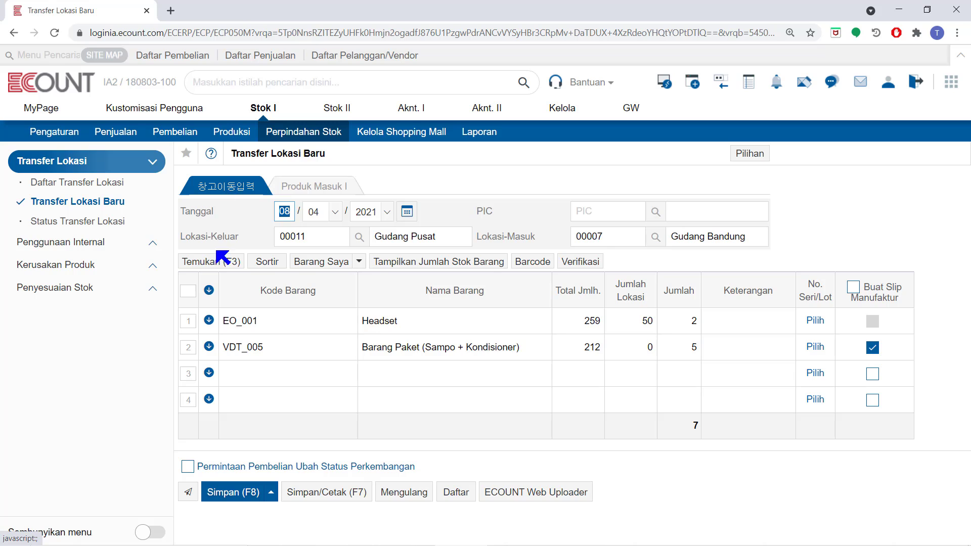
{"action": "left_click", "coordinate": [322, 509]}
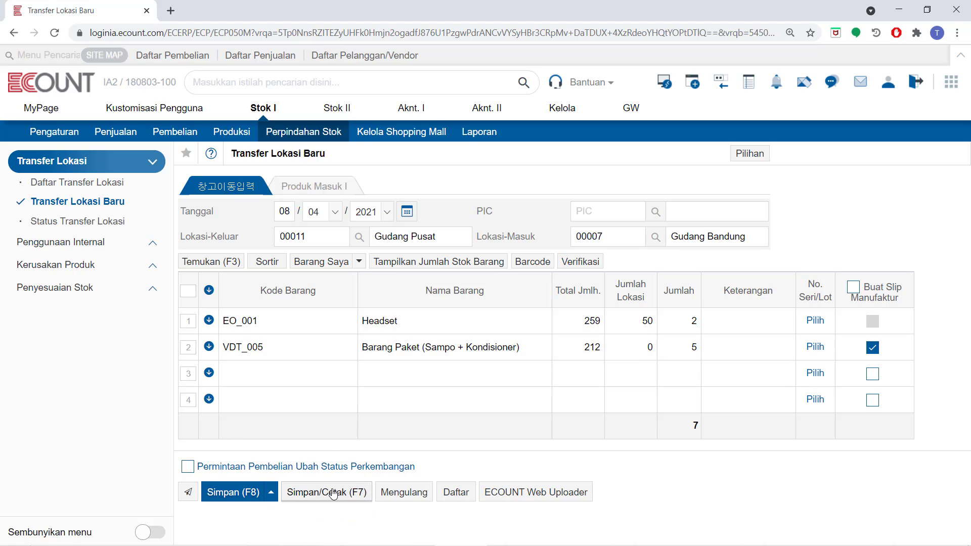
{"action": "left_click", "coordinate": [333, 494]}
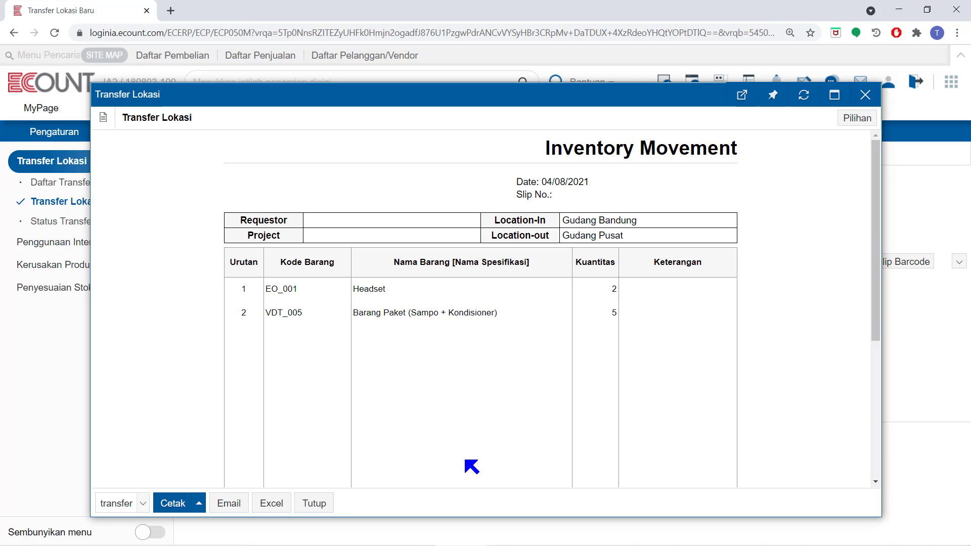
Create a new report template for the transfer slip named "transfer dlm kota", copied from **Default**.
{"action": "left_click", "coordinate": [867, 117]}
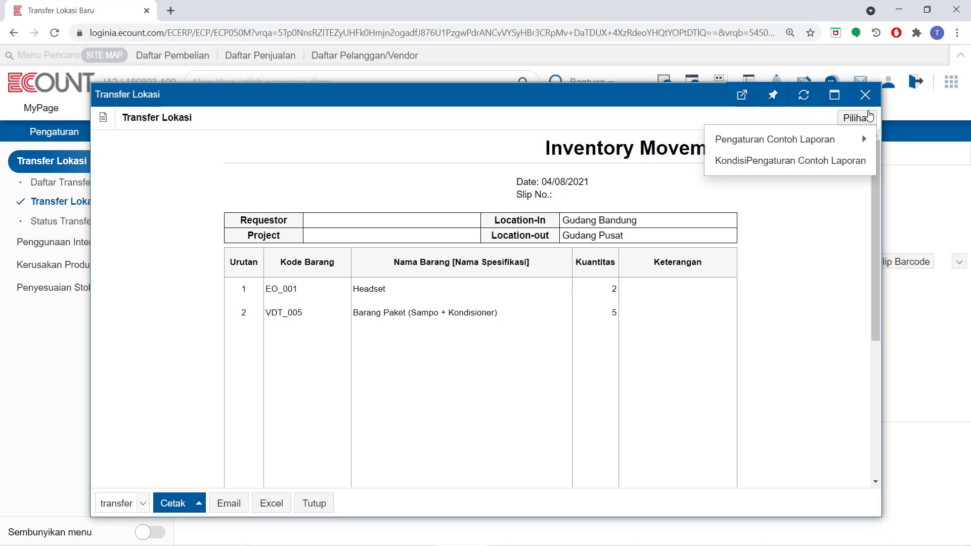
{"action": "mouse_move", "coordinate": [818, 140]}
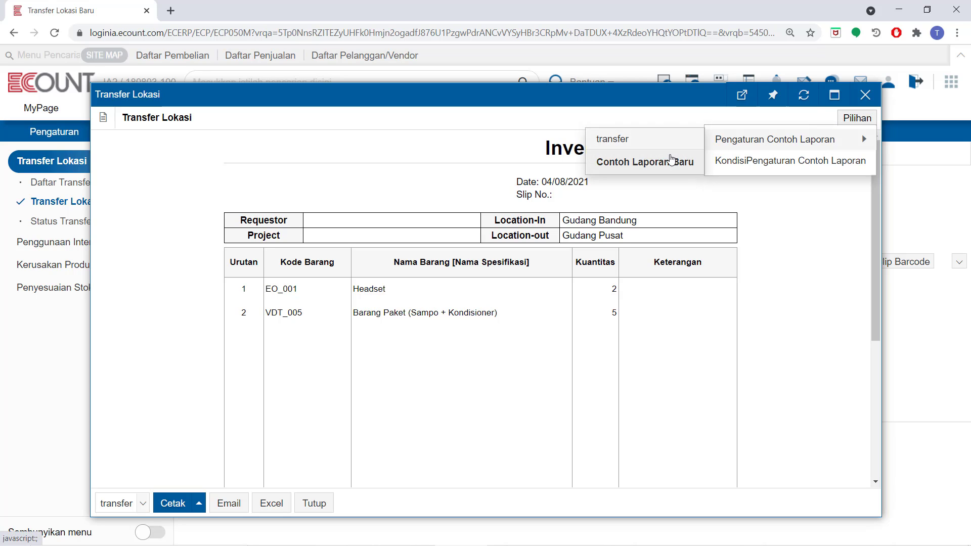
{"action": "left_click", "coordinate": [671, 162]}
{"action": "type", "text": "t"}
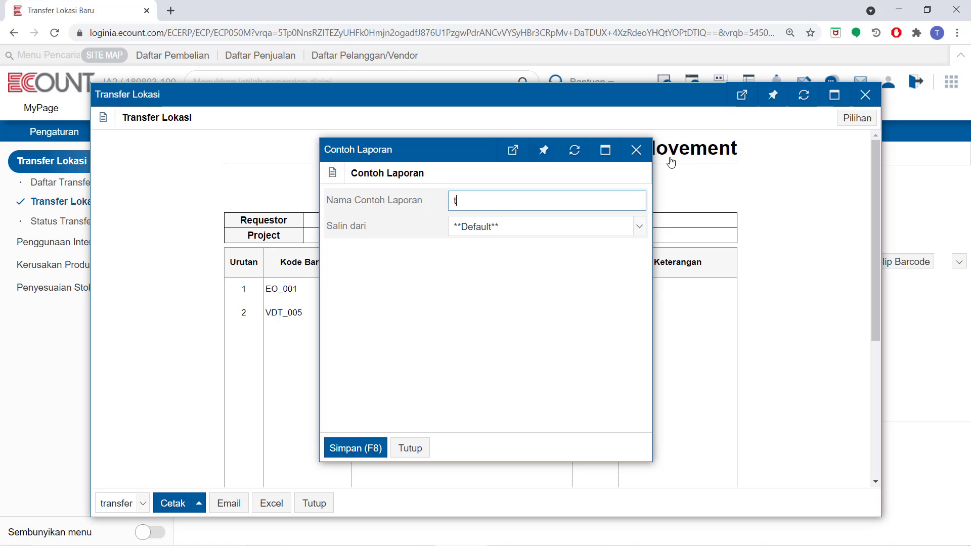
{"action": "type", "text": "ransfer dlm kota"}
{"action": "left_click", "coordinate": [349, 449]}
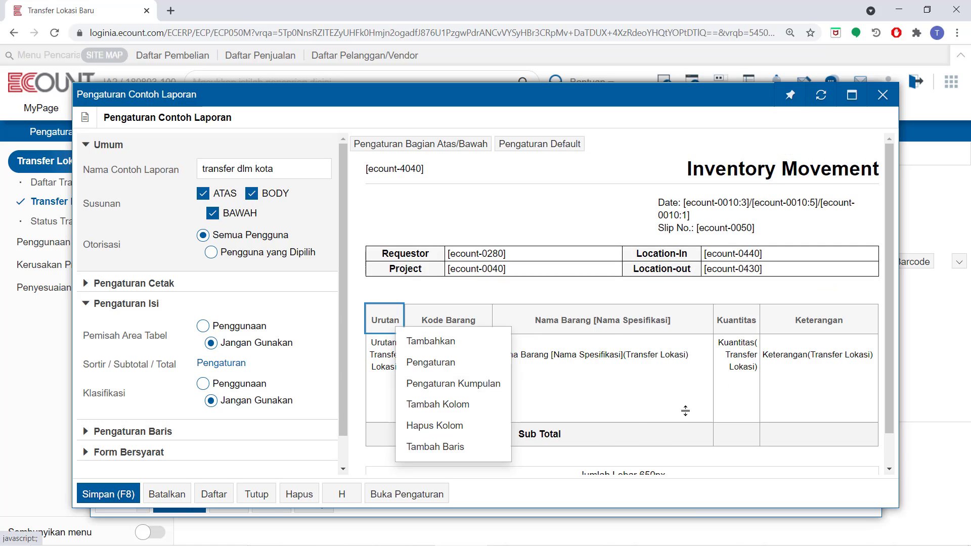
Examine the template layout and the Kuantitas column's editing options, then close the template settings and the printable slip.
{"action": "scroll", "coordinate": [740, 245], "scroll_direction": "down", "scroll_amount": 1}
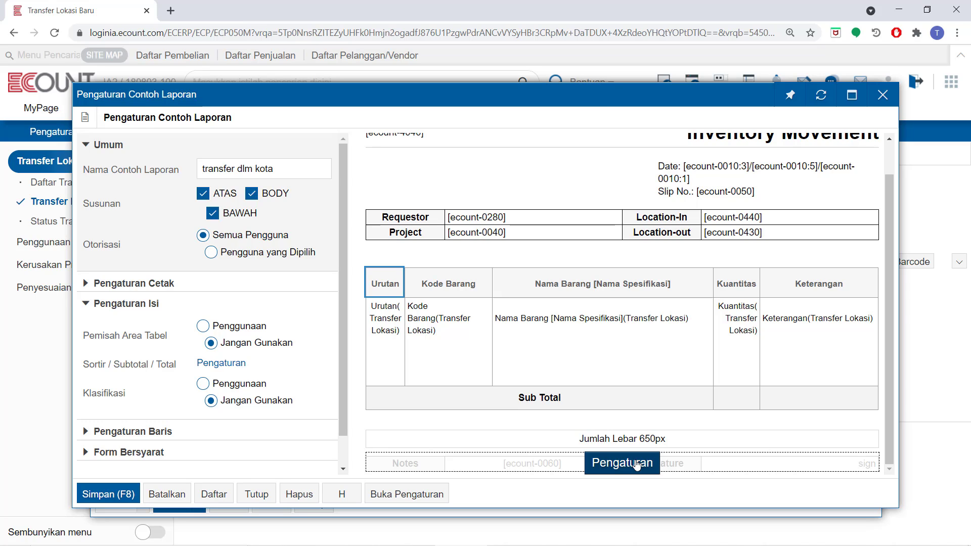
{"action": "left_click", "coordinate": [730, 289]}
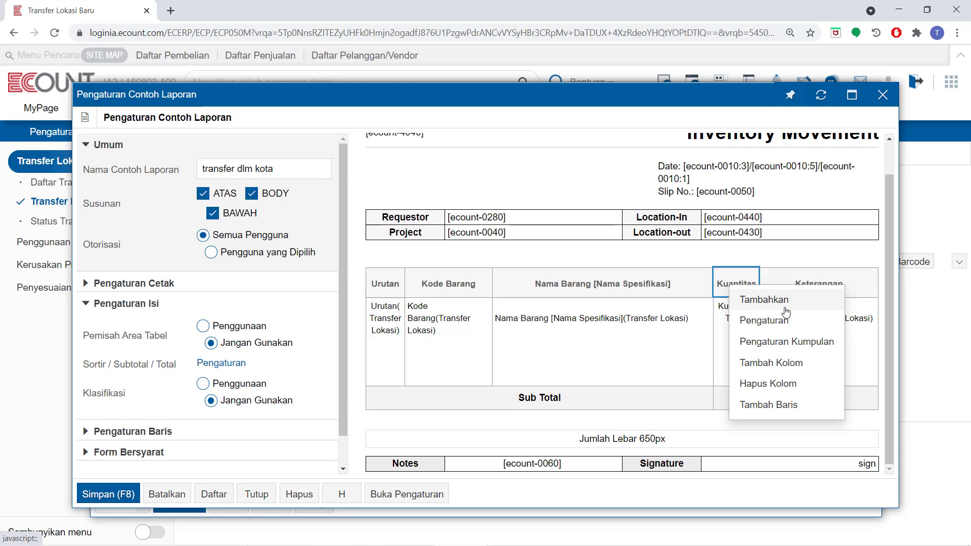
{"action": "left_click", "coordinate": [256, 496]}
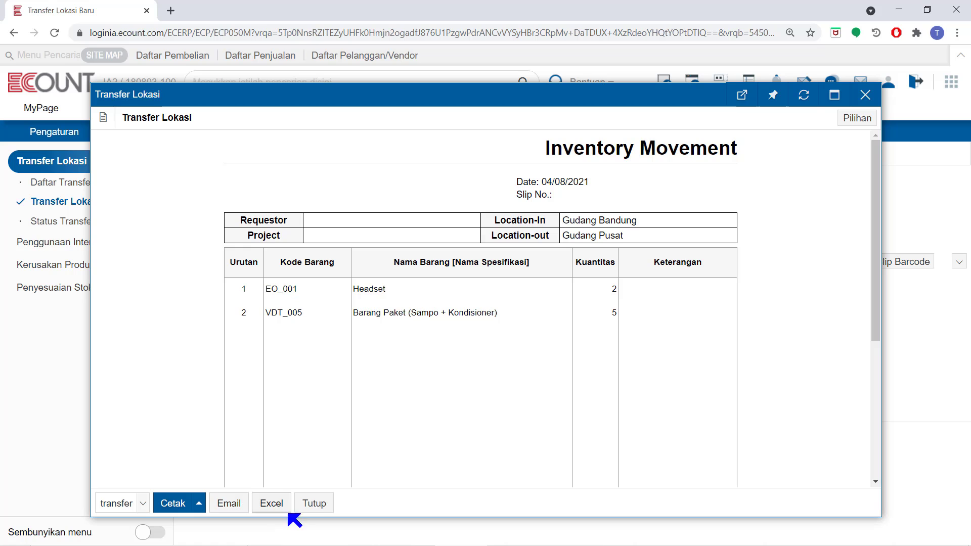
{"action": "left_click", "coordinate": [314, 503]}
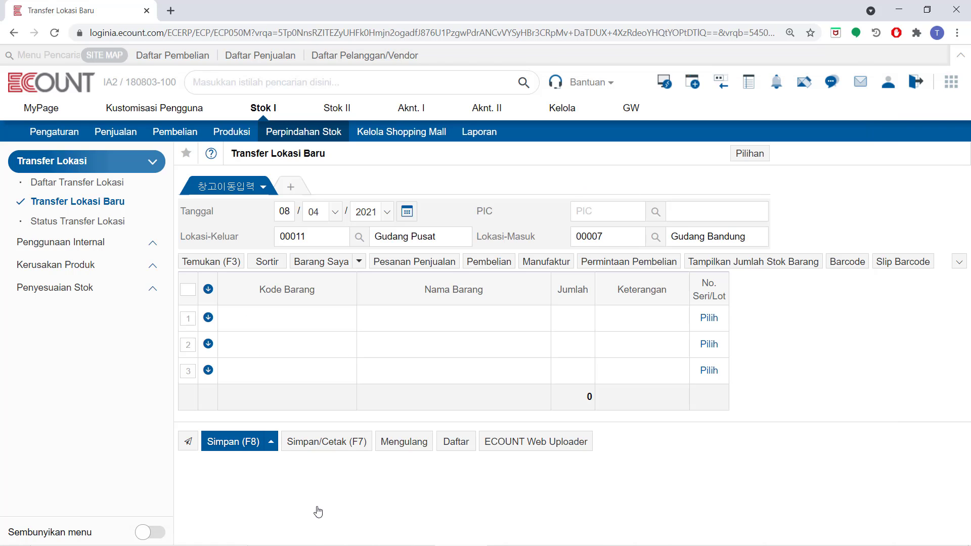
Open the 08/04/2021 -2 transfer from Daftar Transfer Lokasi, review its item lines and close it without changes.
{"action": "left_click", "coordinate": [115, 182]}
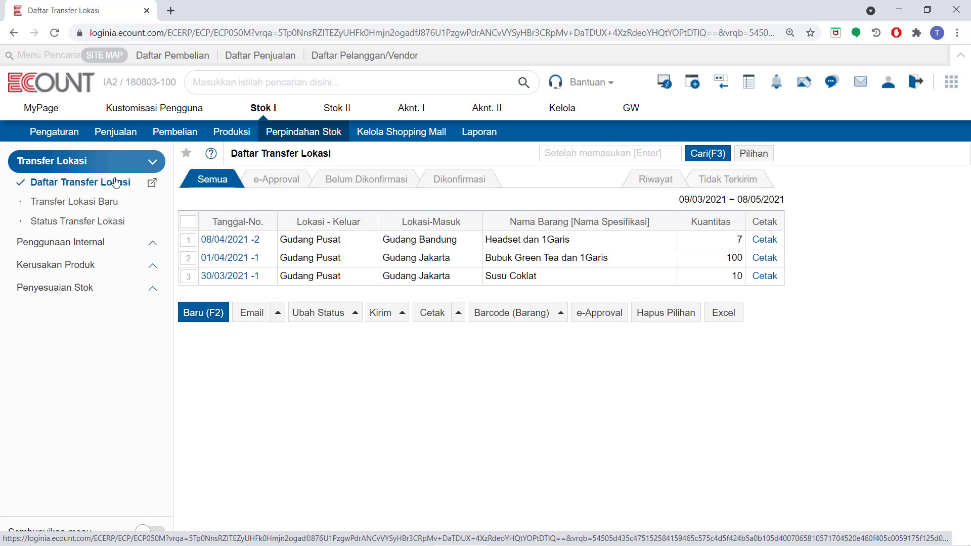
{"action": "left_click", "coordinate": [255, 245]}
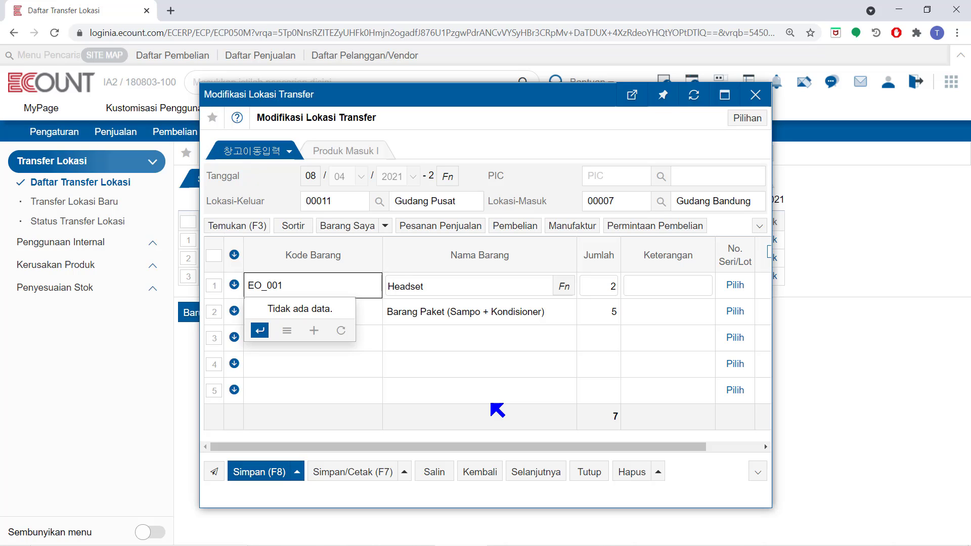
{"action": "left_click", "coordinate": [490, 312]}
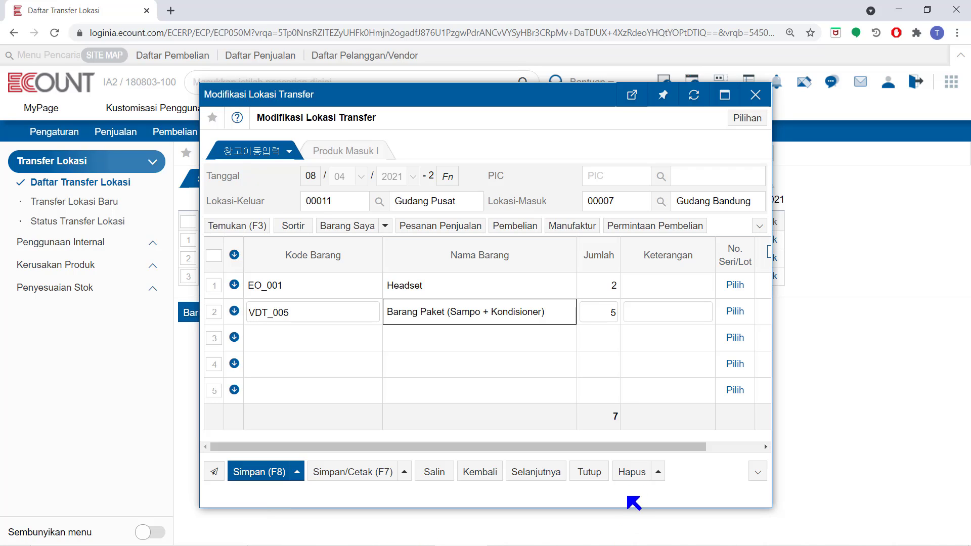
{"action": "mouse_move", "coordinate": [636, 474]}
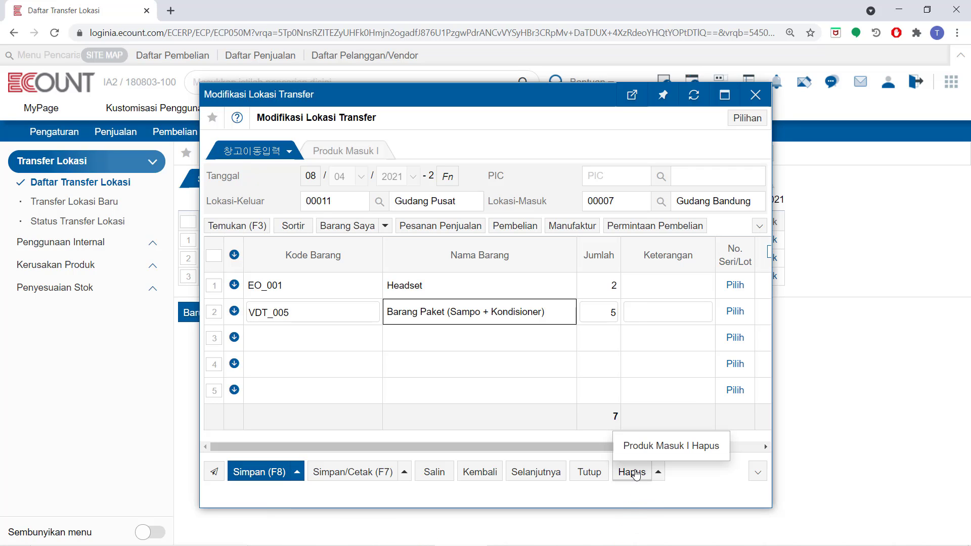
{"action": "left_click", "coordinate": [590, 474]}
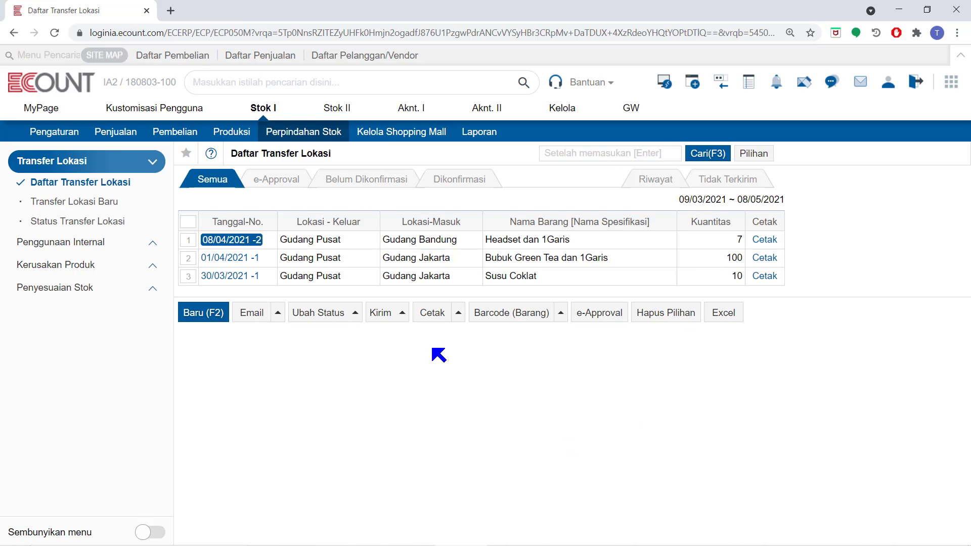
Open the new report template dialog for the transfer list and close it without saving.
{"action": "left_click", "coordinate": [753, 154]}
{"action": "mouse_move", "coordinate": [723, 201]}
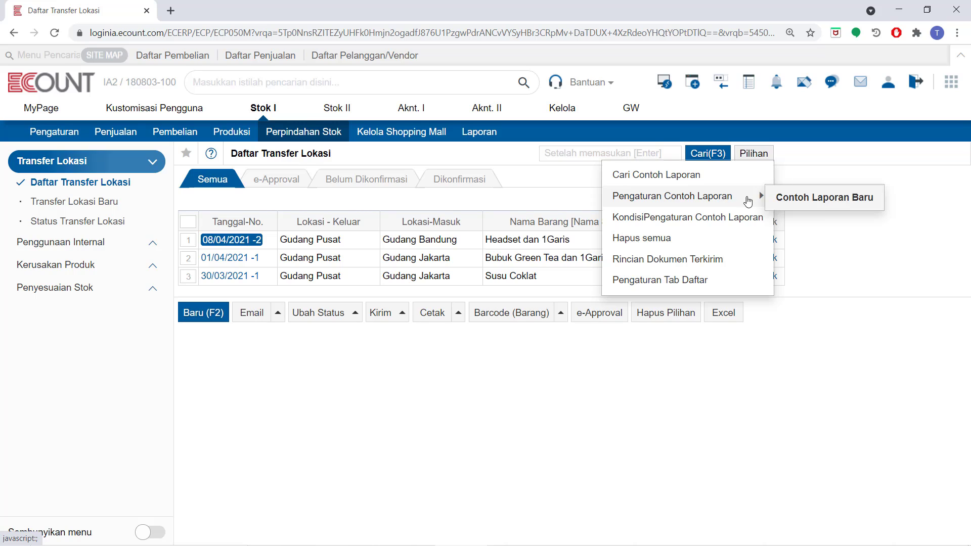
{"action": "left_click", "coordinate": [784, 199]}
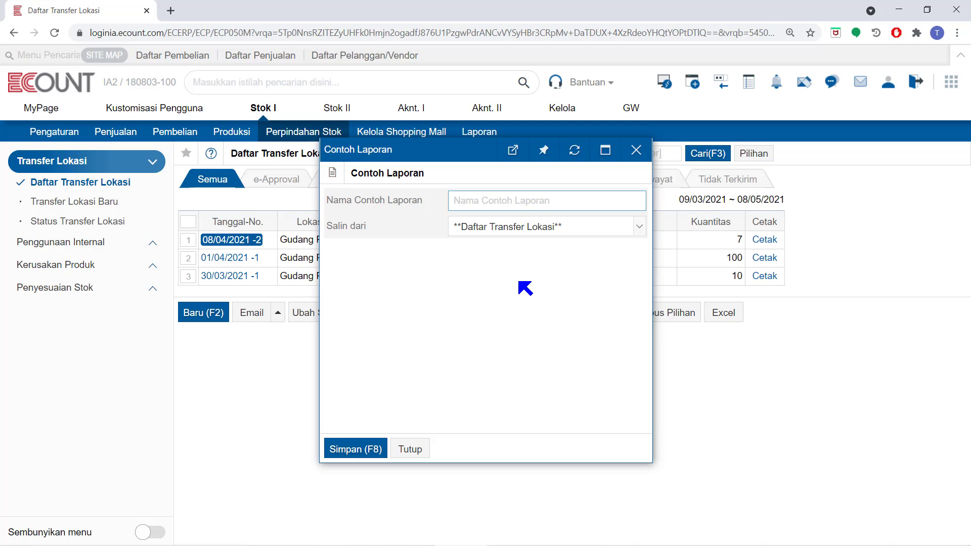
{"action": "left_click", "coordinate": [636, 149]}
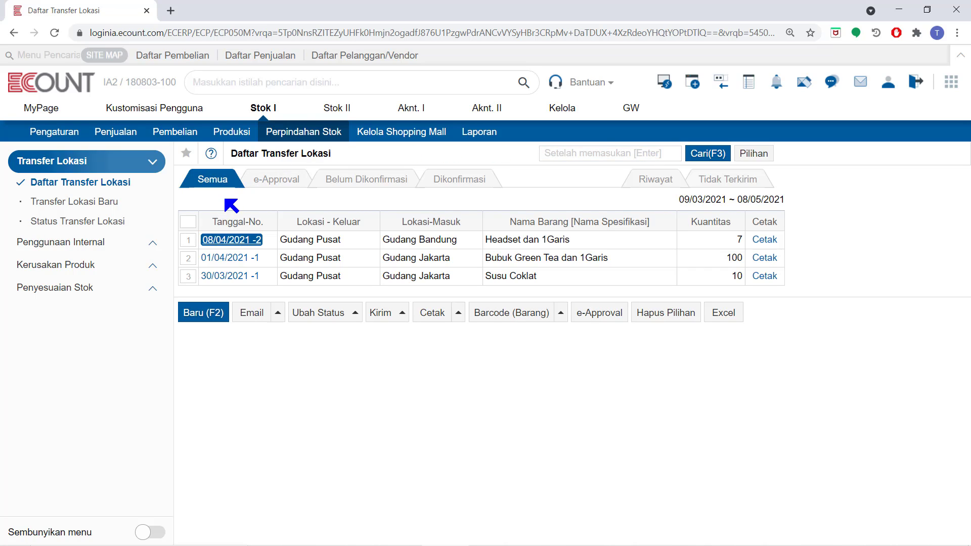
Run the detailed Status Transfer Lokasi report for 01/04/2021 to 08/04/2021 and show its print options.
{"action": "left_click", "coordinate": [55, 223]}
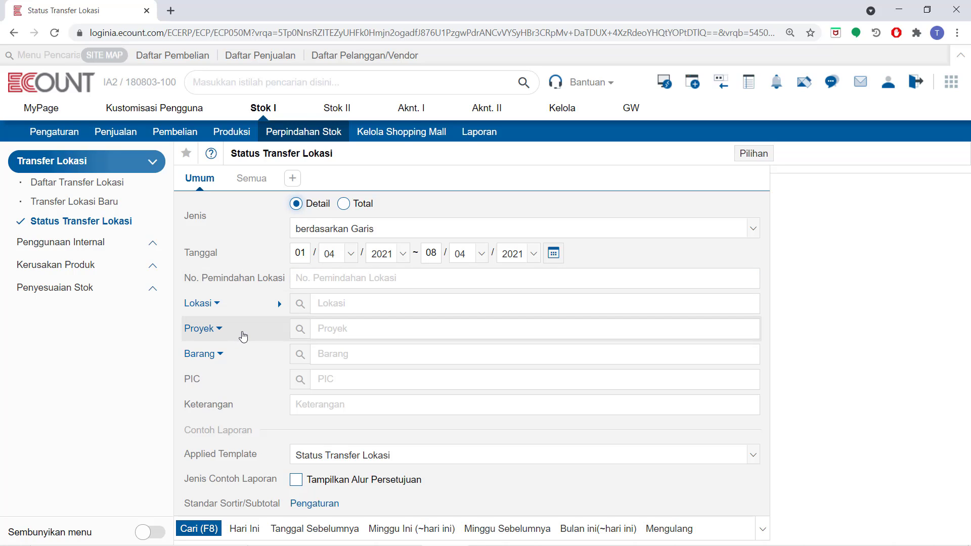
{"action": "left_click", "coordinate": [195, 529]}
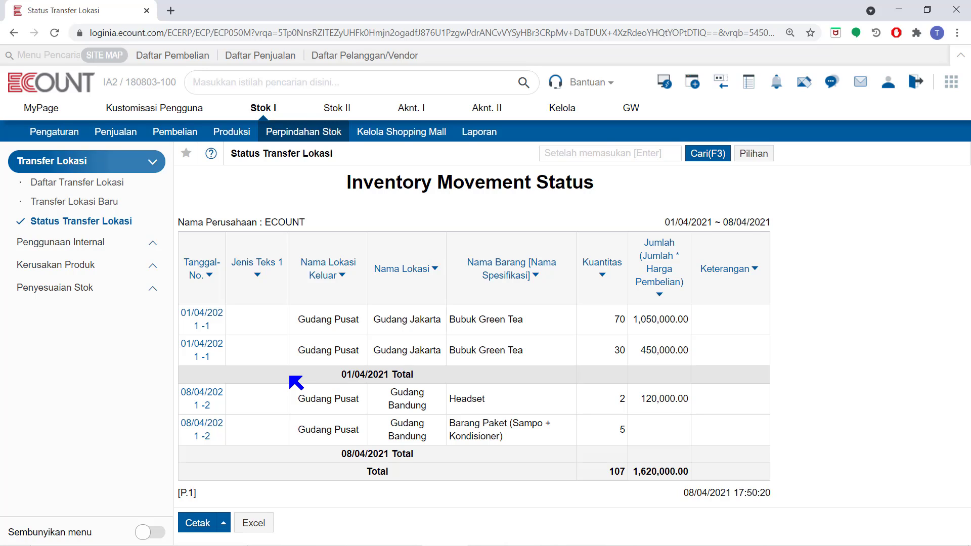
{"action": "left_click", "coordinate": [755, 157]}
{"action": "mouse_move", "coordinate": [739, 201]}
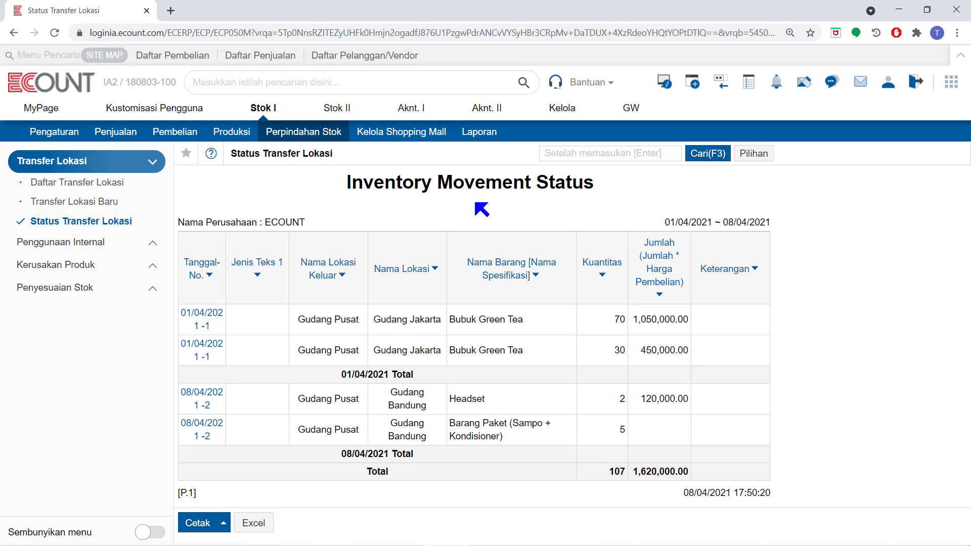
{"action": "mouse_move", "coordinate": [197, 528]}
{"action": "mouse_move", "coordinate": [194, 524]}
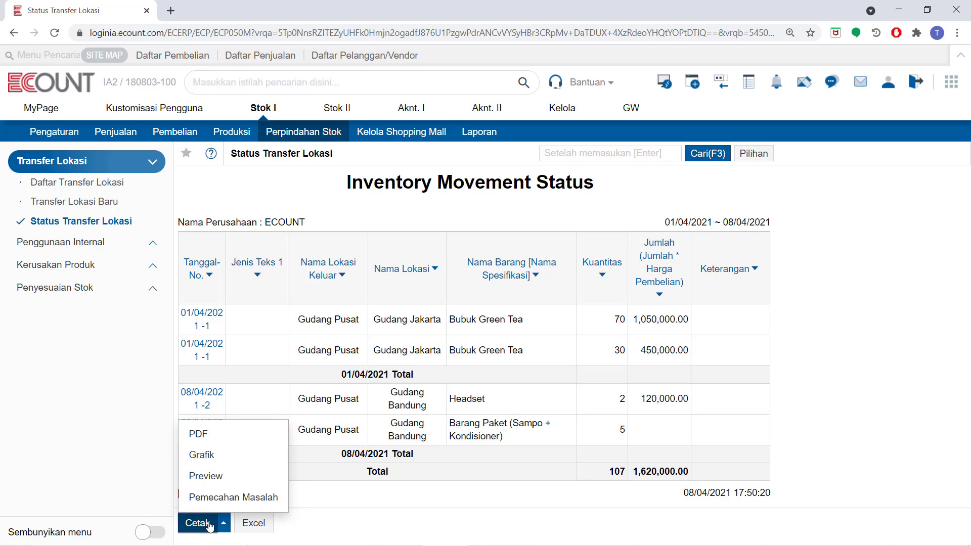